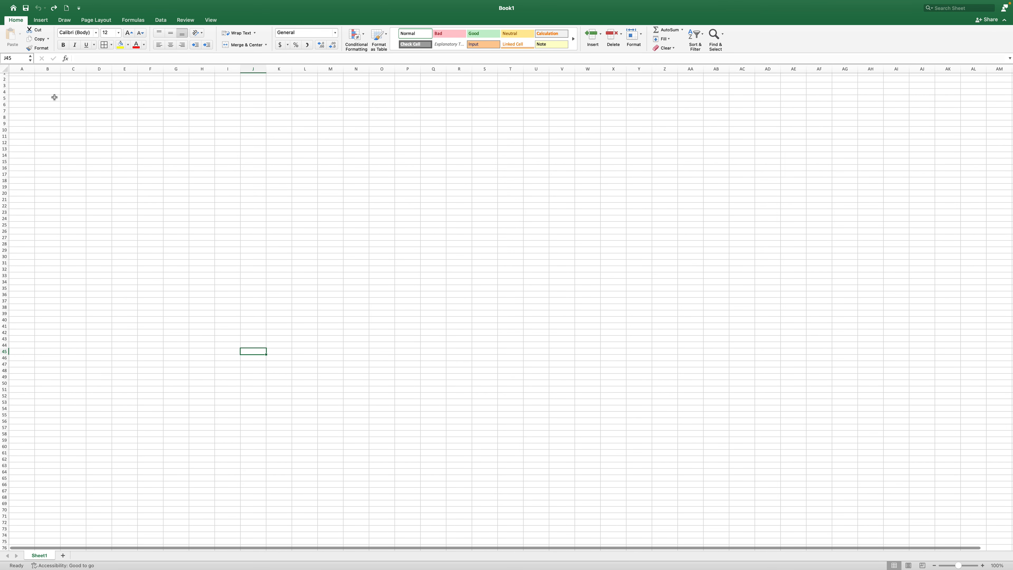
Select B2:G4 and set it to centre horizontally and vertically, wrap text and merge cells
click(44, 78)
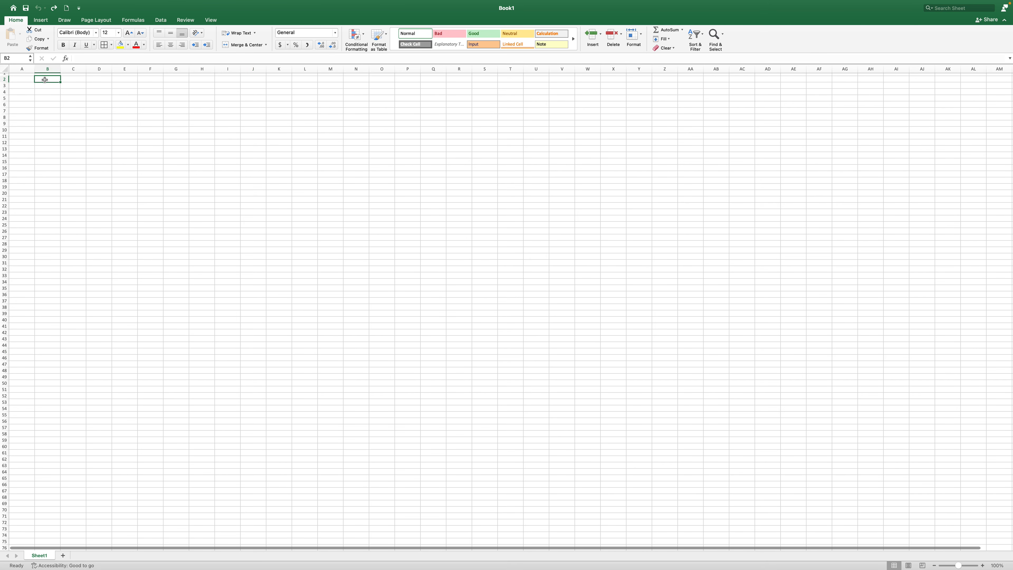
drag(45, 80, 171, 93)
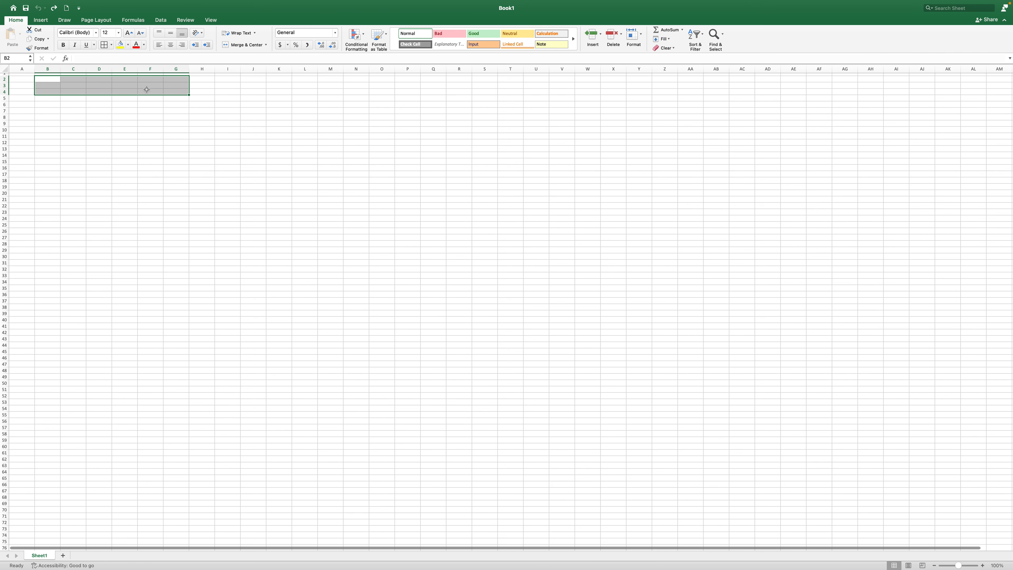
right_click(118, 84)
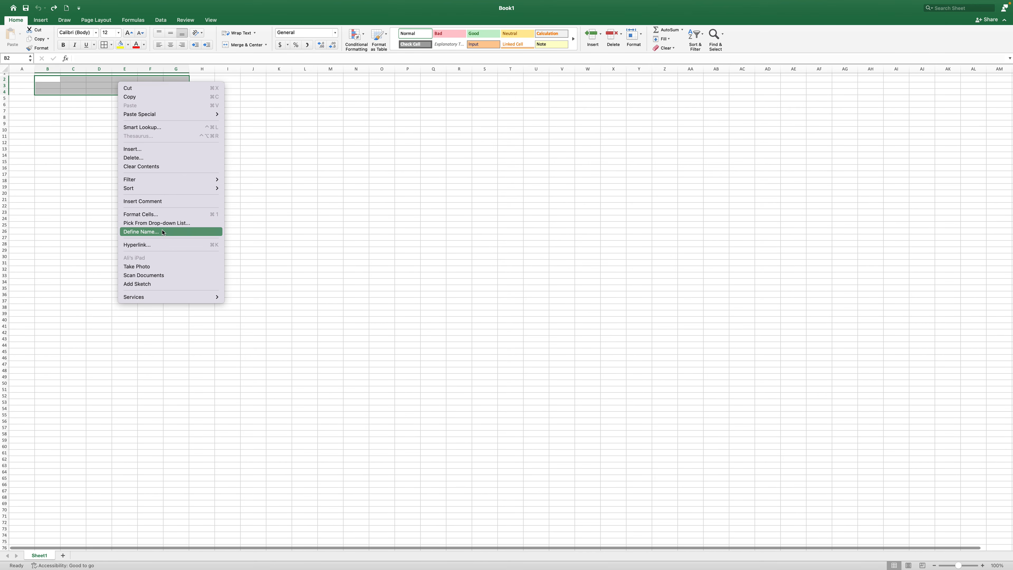
click(164, 218)
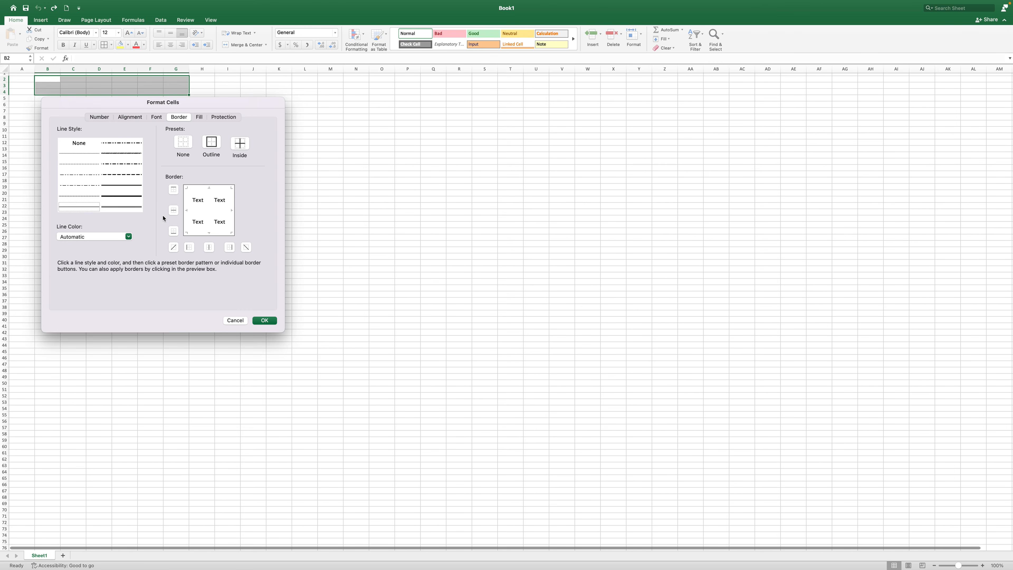
click(128, 117)
click(138, 140)
click(96, 158)
click(95, 161)
click(87, 152)
click(66, 254)
click(66, 272)
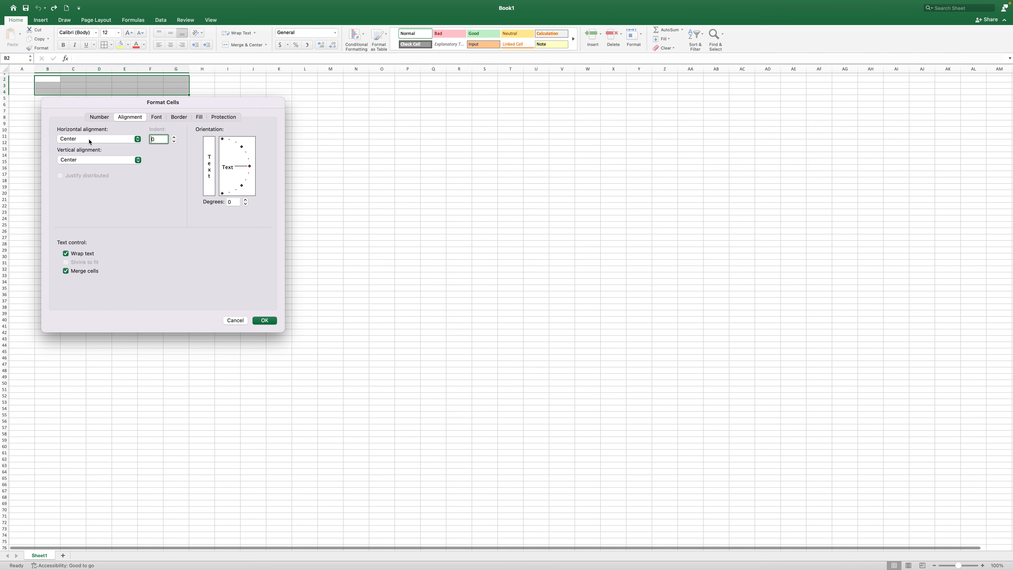
Add an outline border around the merged B2:G4 block and apply the formatting
click(178, 117)
click(212, 143)
click(265, 320)
click(169, 173)
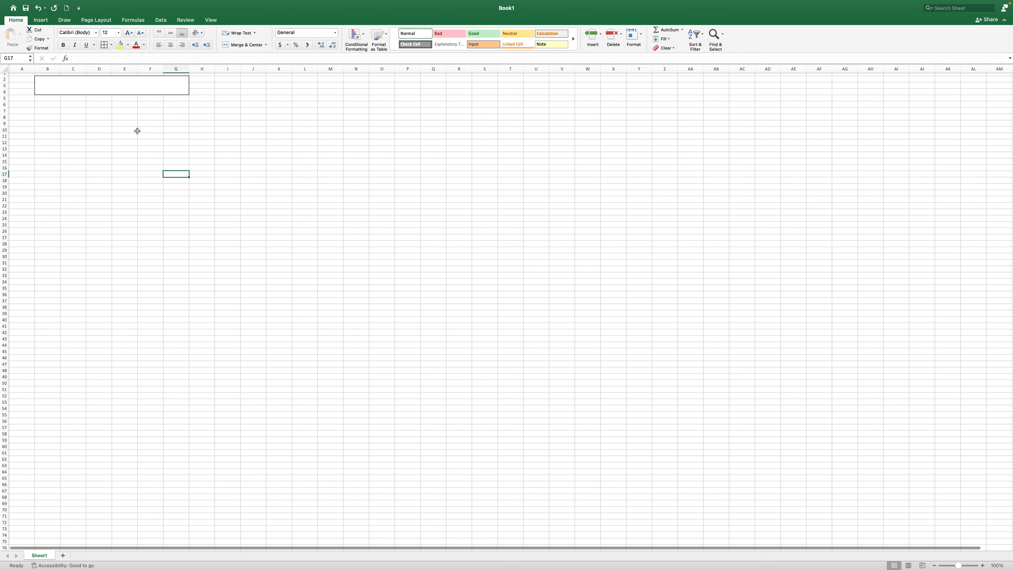
Set the title cell to font size 20 and enter 'Bangladesh MHM School', fixing the 'Shool' typo
click(100, 86)
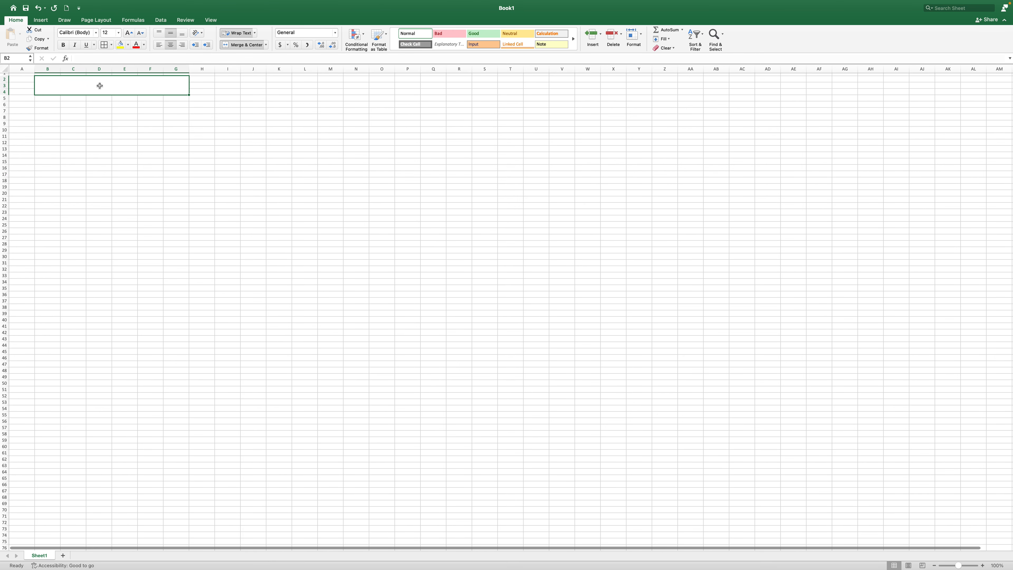
click(118, 33)
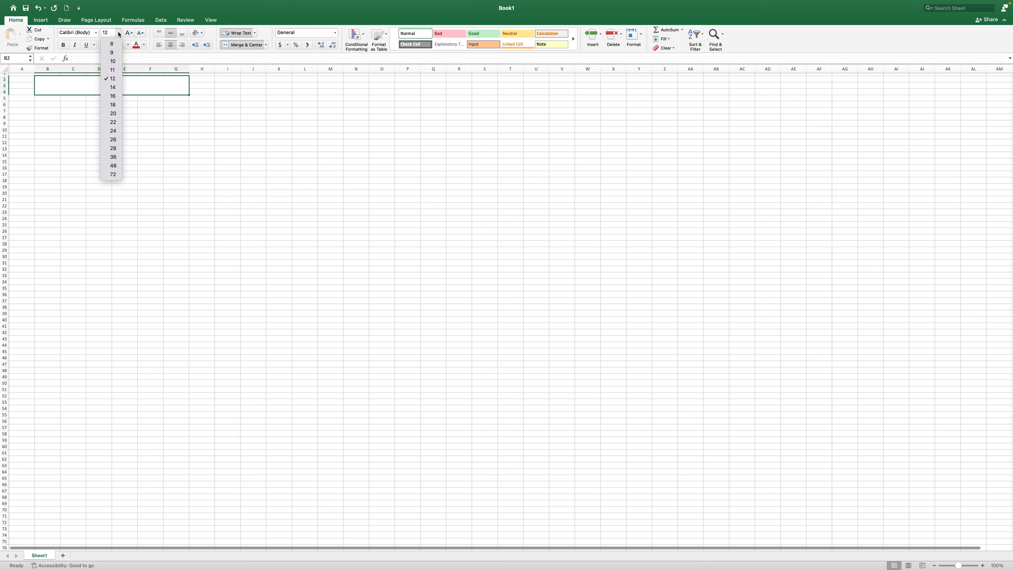
click(113, 114)
double_click(107, 83)
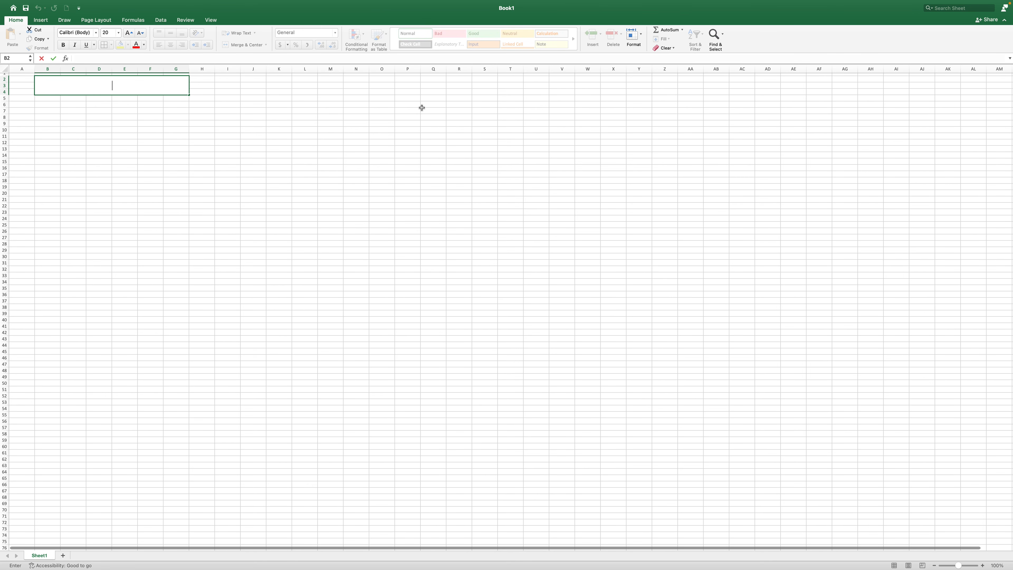
text(Bangladesh MHM Shool)
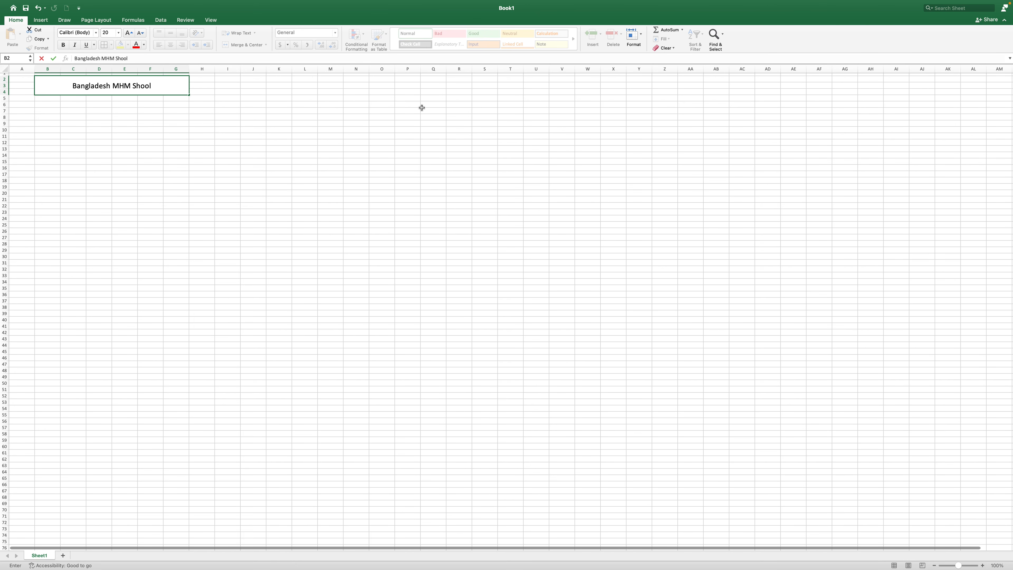
scroll(411, 109, down, 3)
scroll(97, 163, up, 4)
click(136, 89)
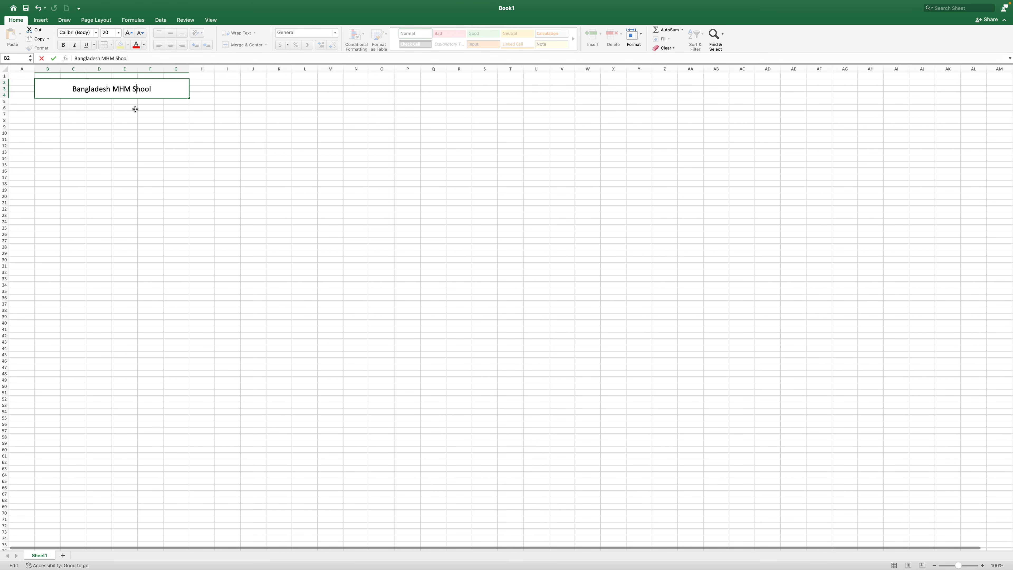
text(c)
Add 'MT Class VIA' to the title on a second line below the school name
click(155, 88)
text(C)
key(BackSpace)
text(MT Class)
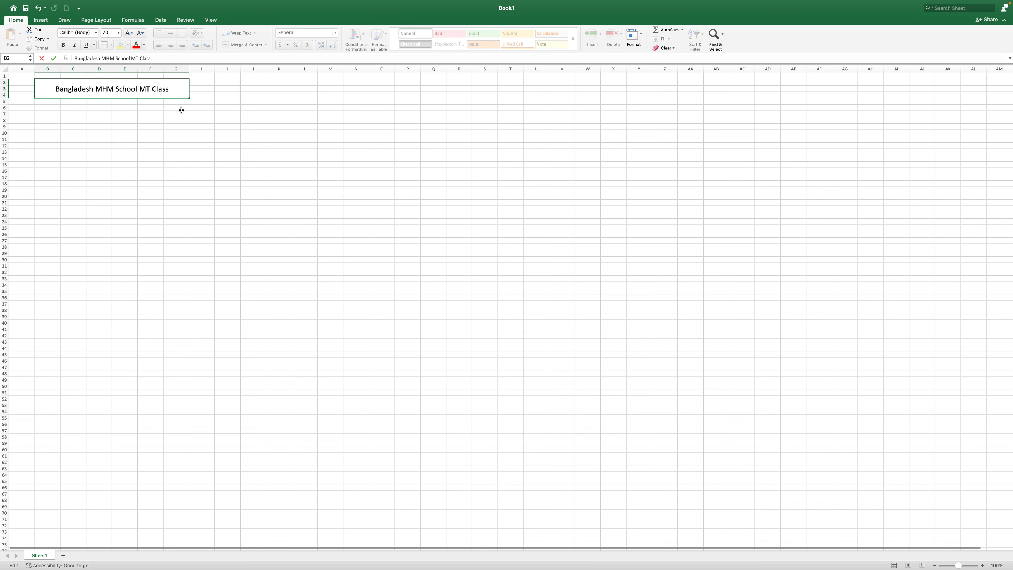
text( VI)
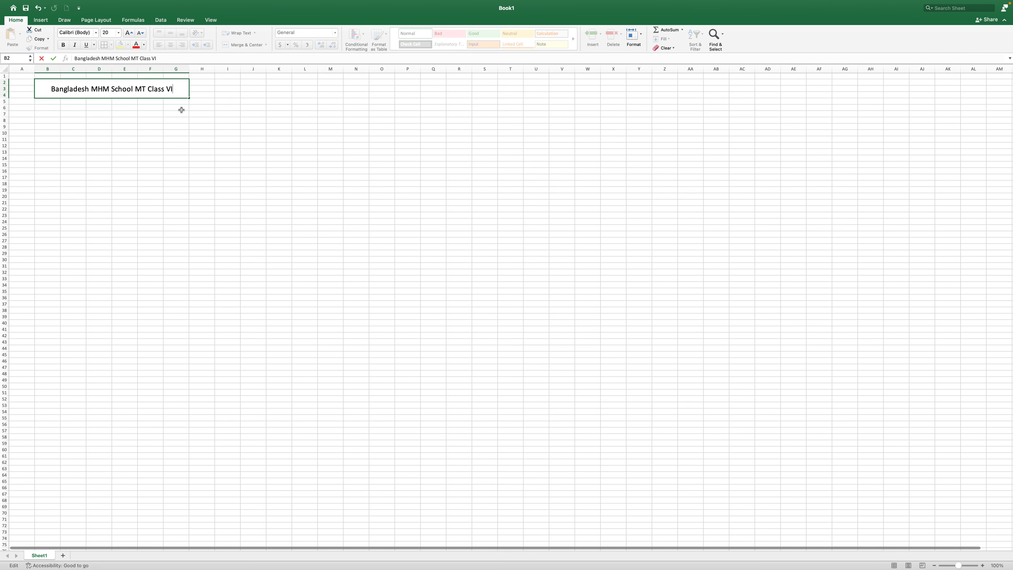
text(A)
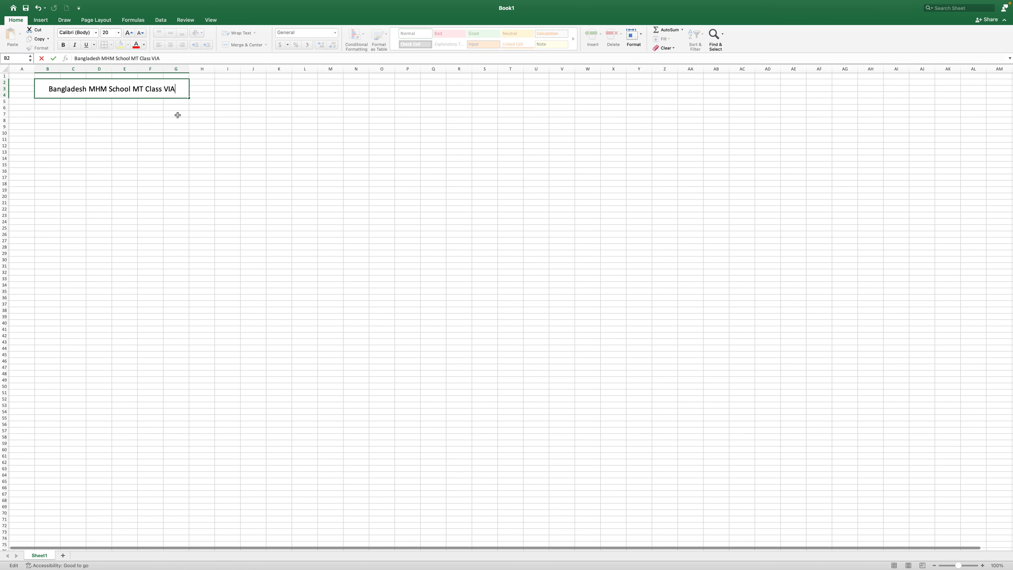
click(133, 90)
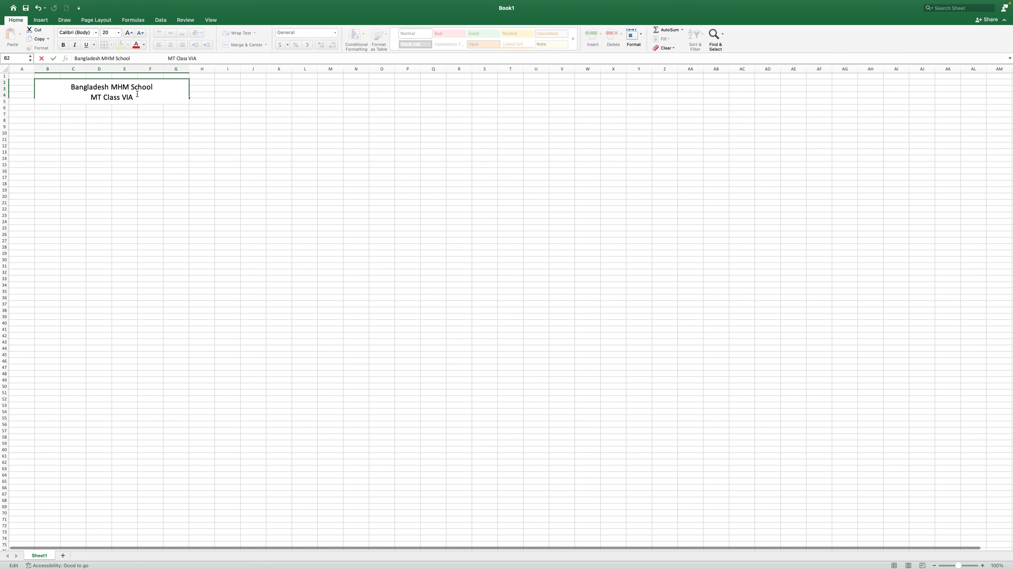
click(114, 141)
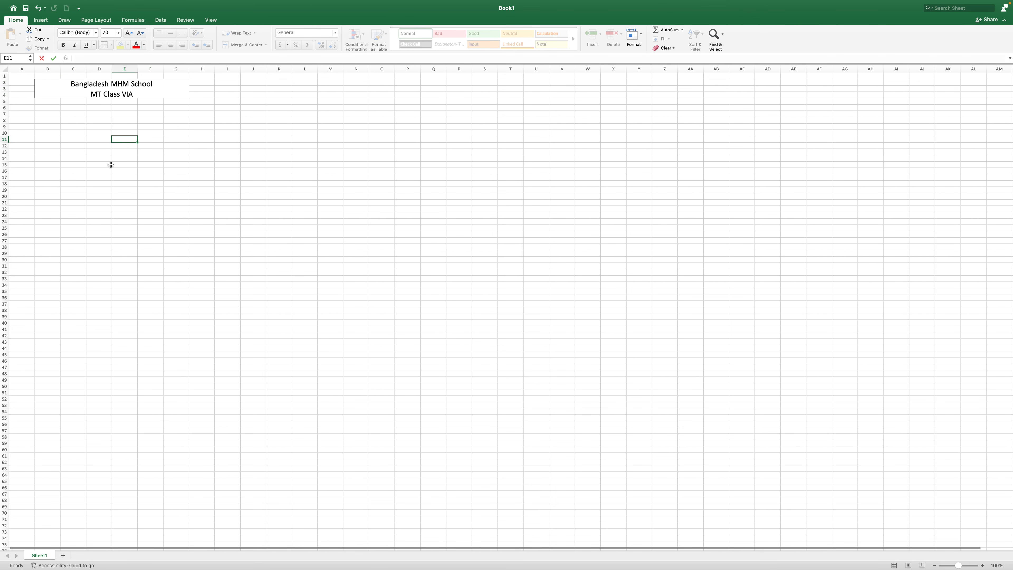
click(28, 108)
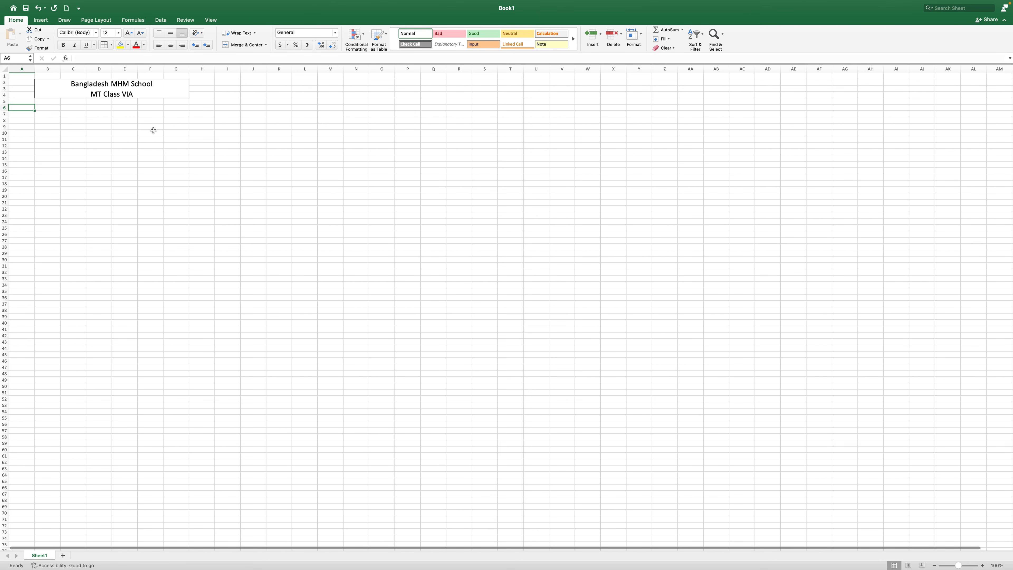
Enter the headings StudentID, Name, DT, Science, Math, Bangla and Total across A6:G6
text(StudentID)
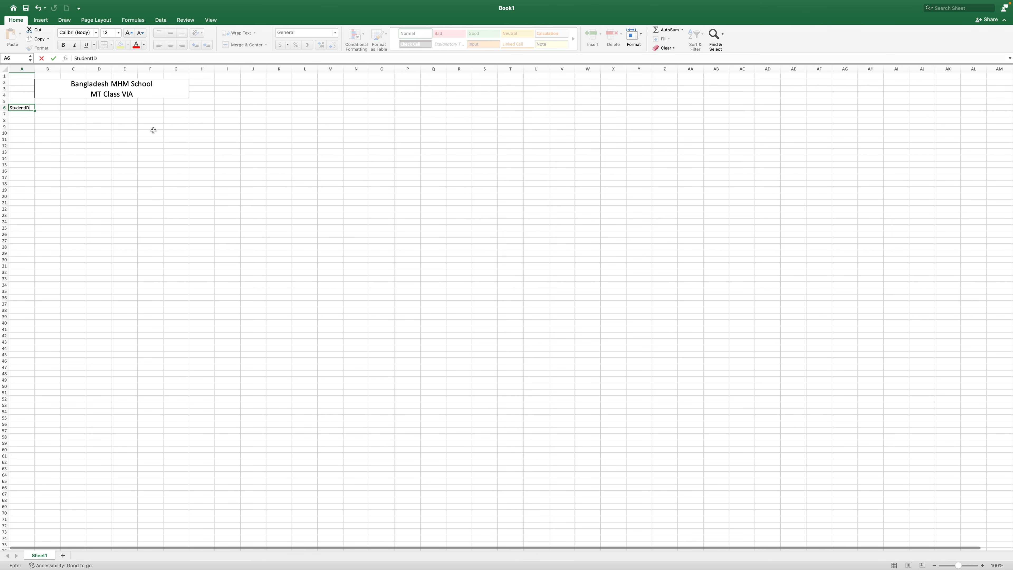
key(Tab)
text(Nam)
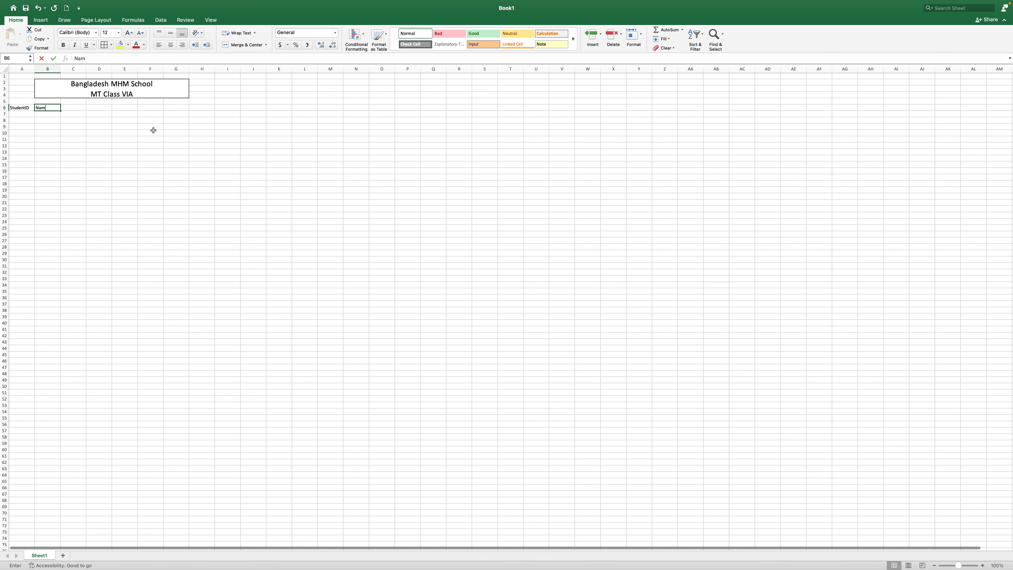
key(Tab)
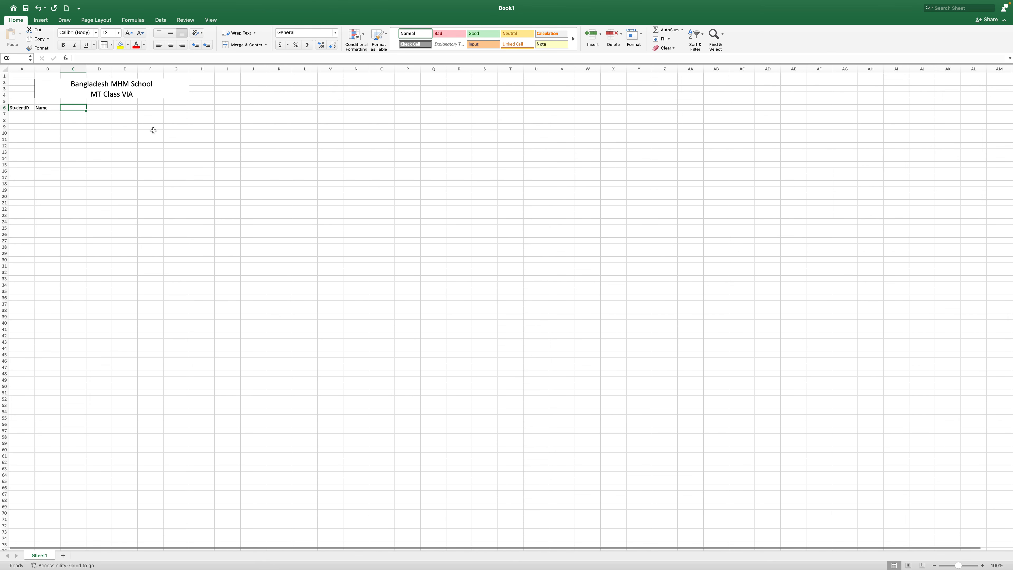
text(Dt)
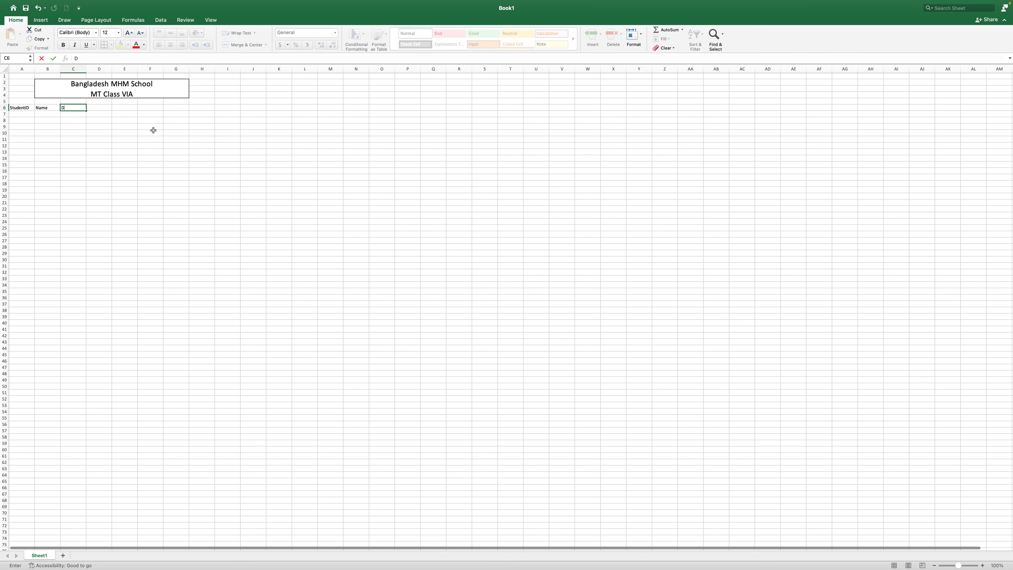
key(Tab)
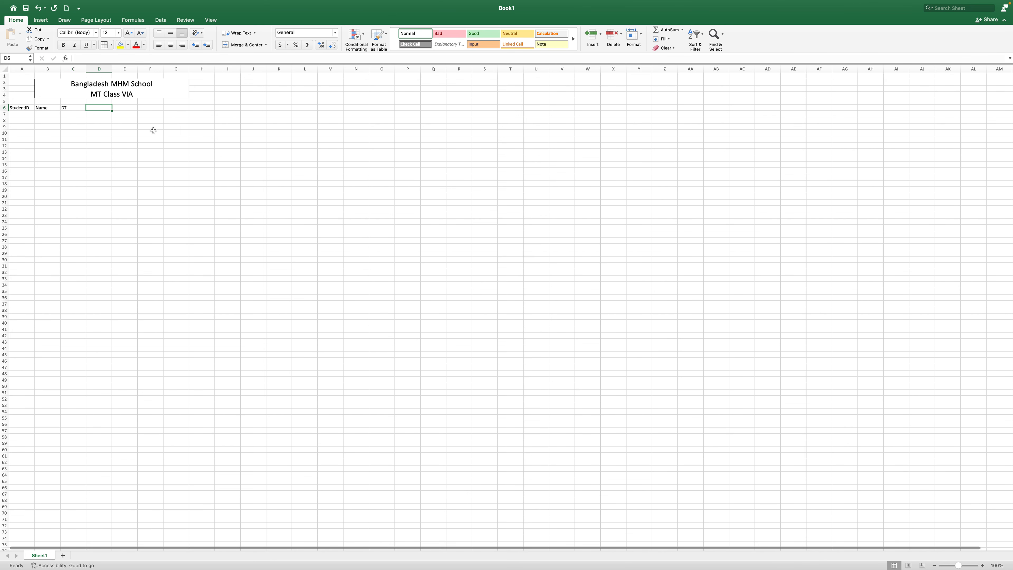
text(Science)
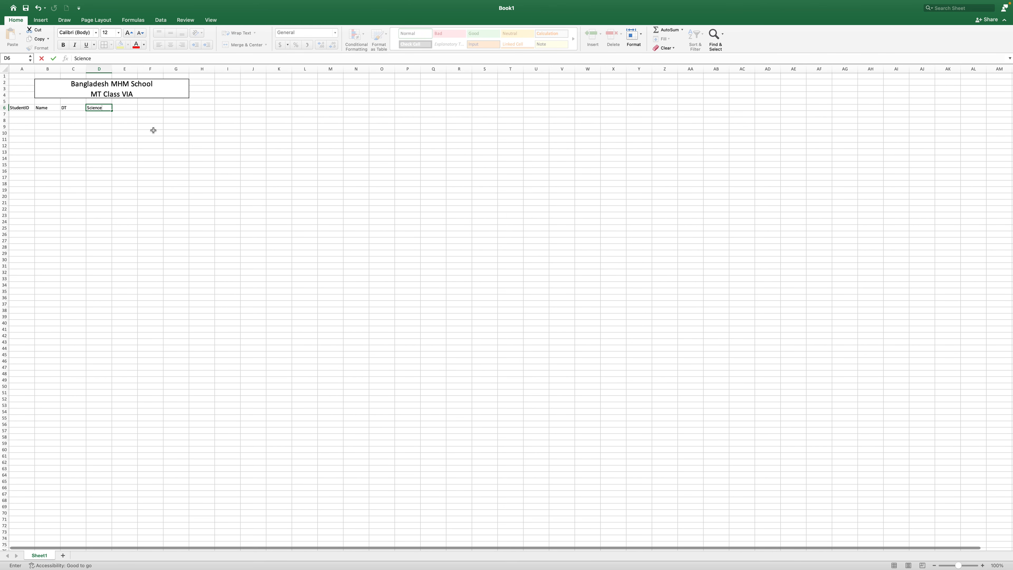
key(Tab)
text(Mat)
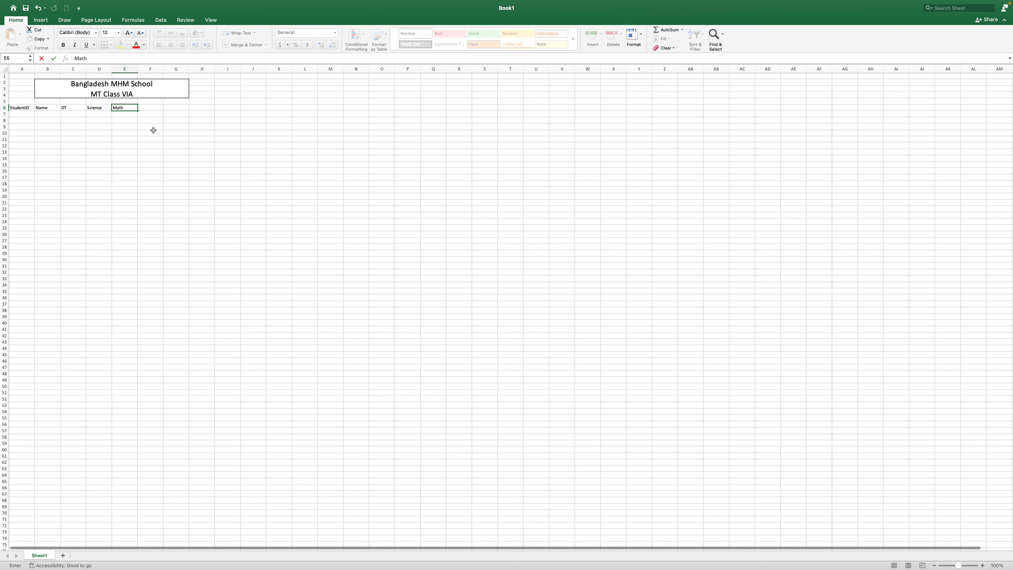
key(Tab)
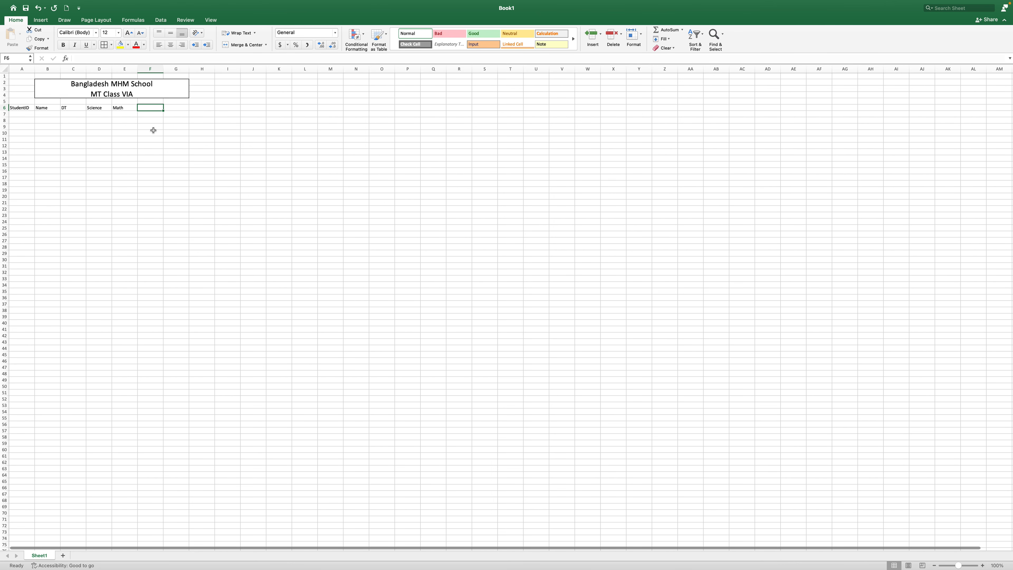
text(Bangla)
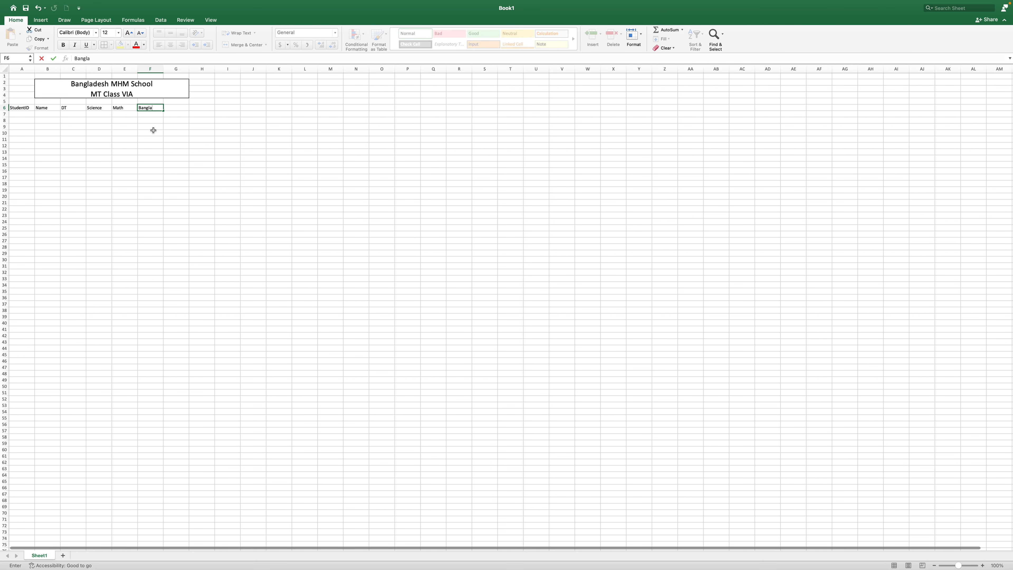
key(Tab)
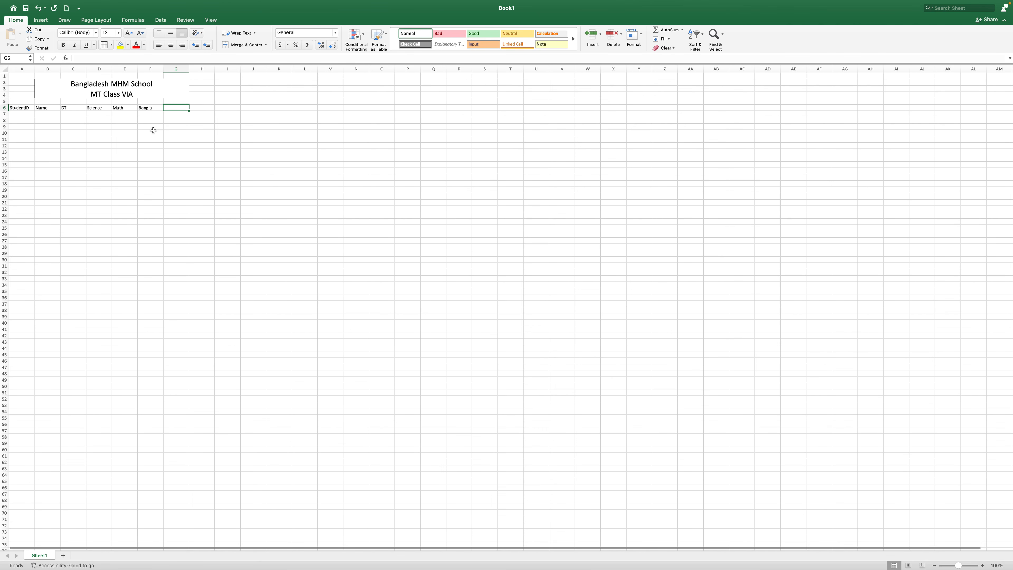
text(Total)
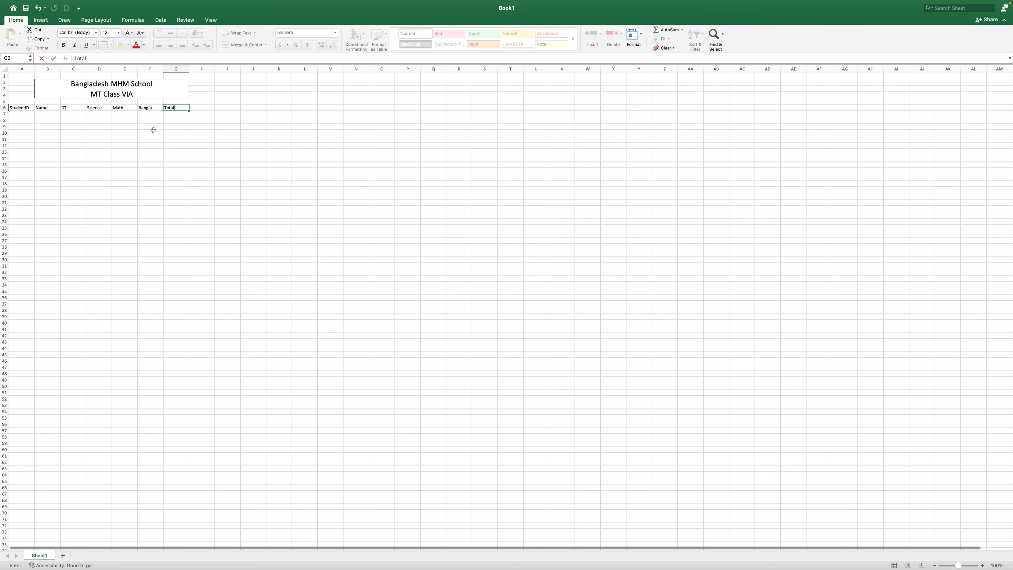
click(93, 150)
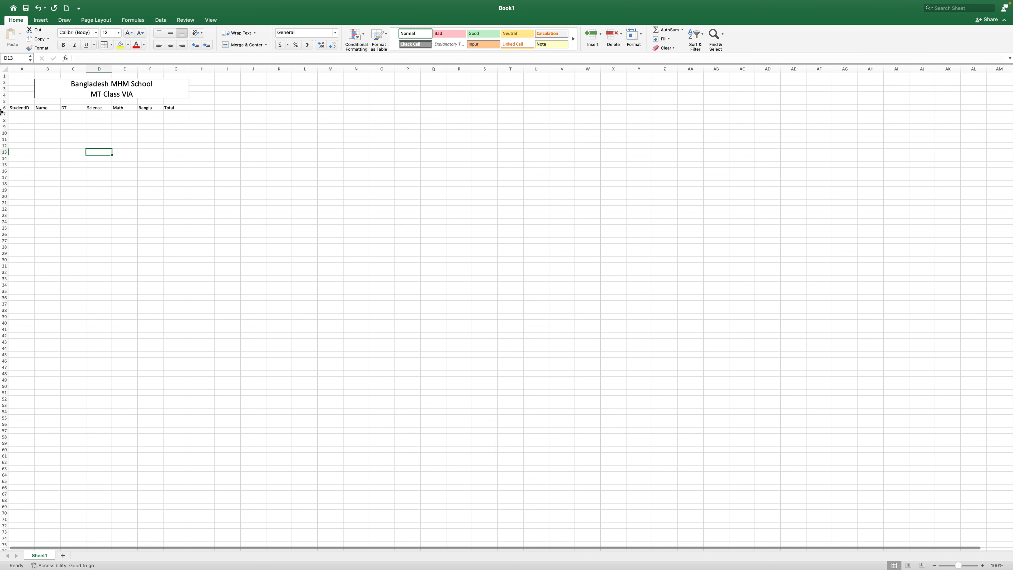
Enter the first two student IDs into A7 and A8
click(23, 113)
text(2100)
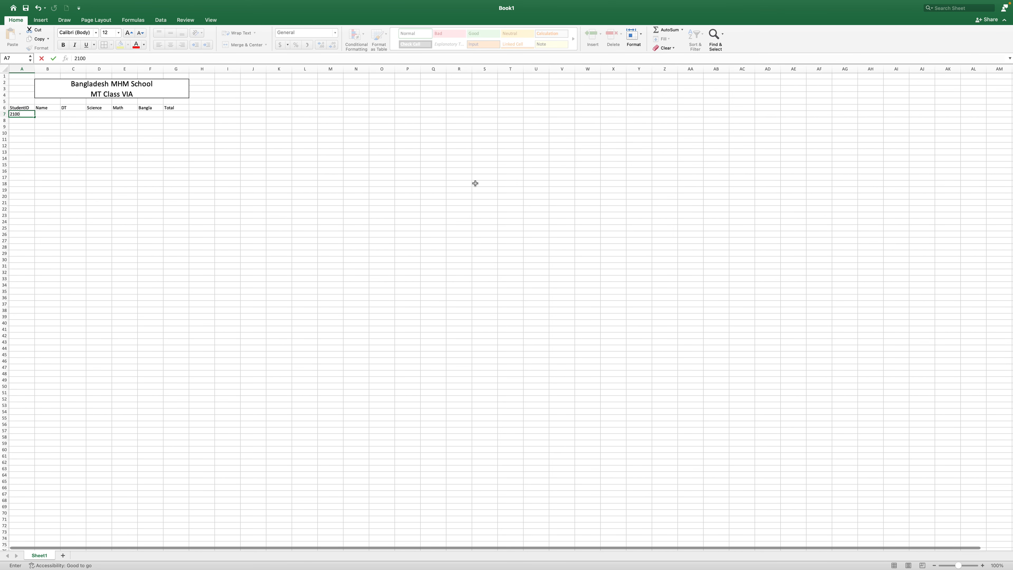
key(Return)
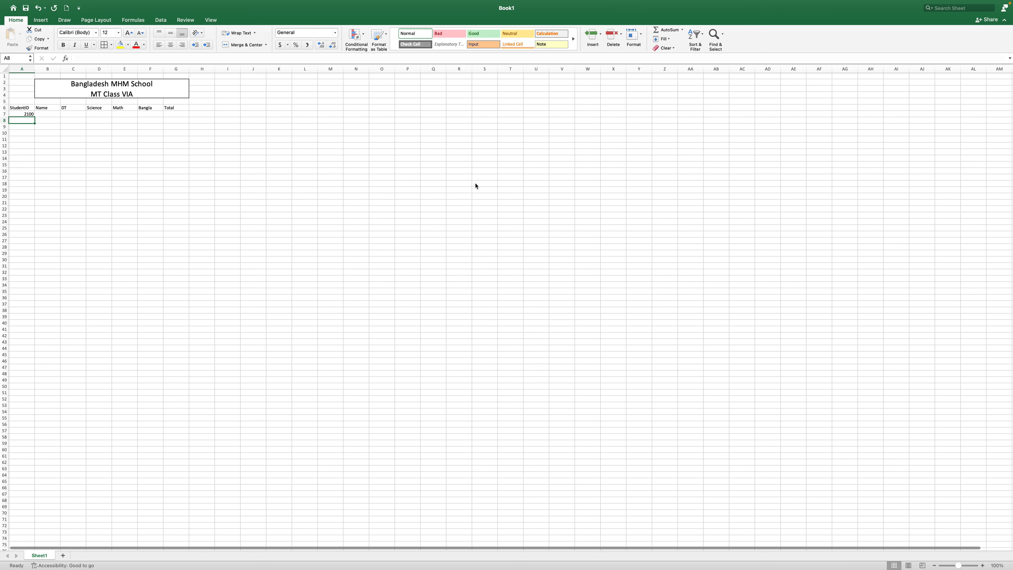
text(3456)
key(Return)
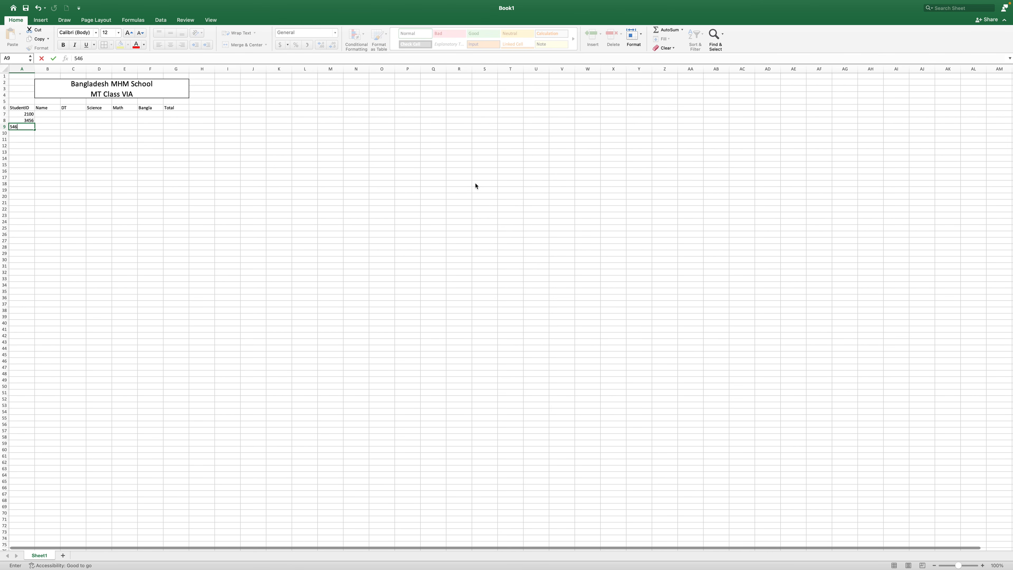
Commit the third student ID and type each student's name into B7, B8 and B9
key(Tab)
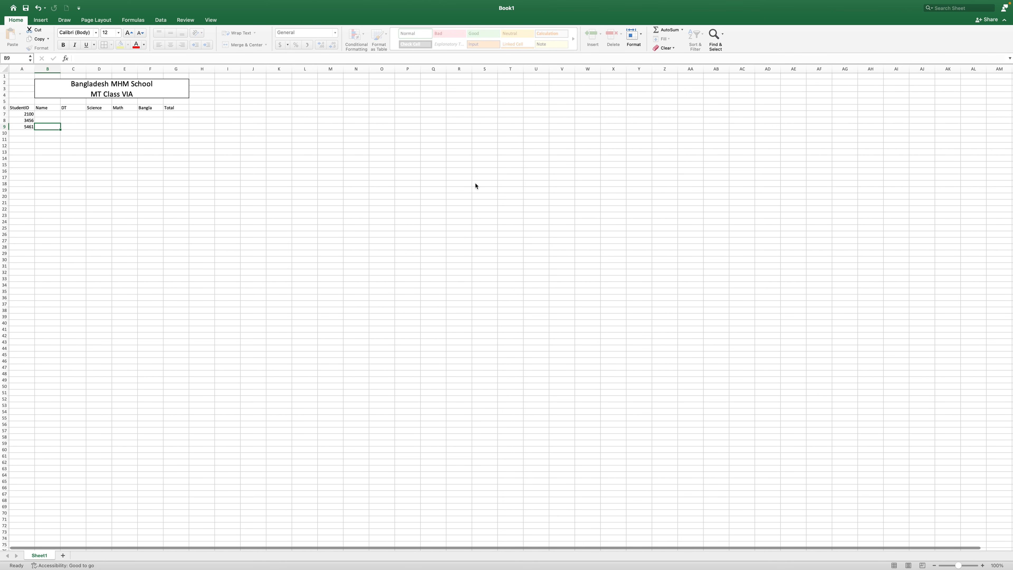
key(Up)
key(Up)
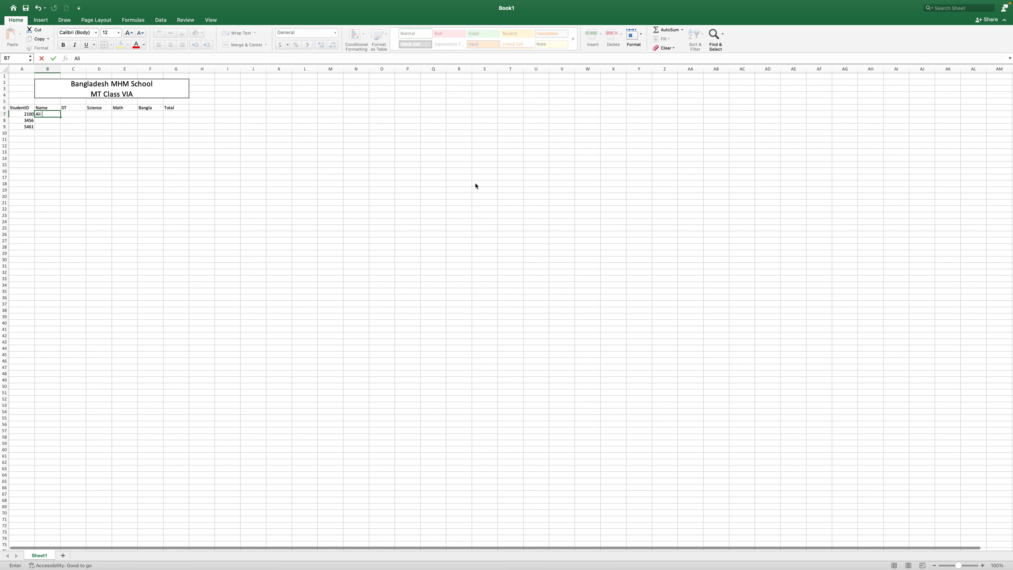
key(Return)
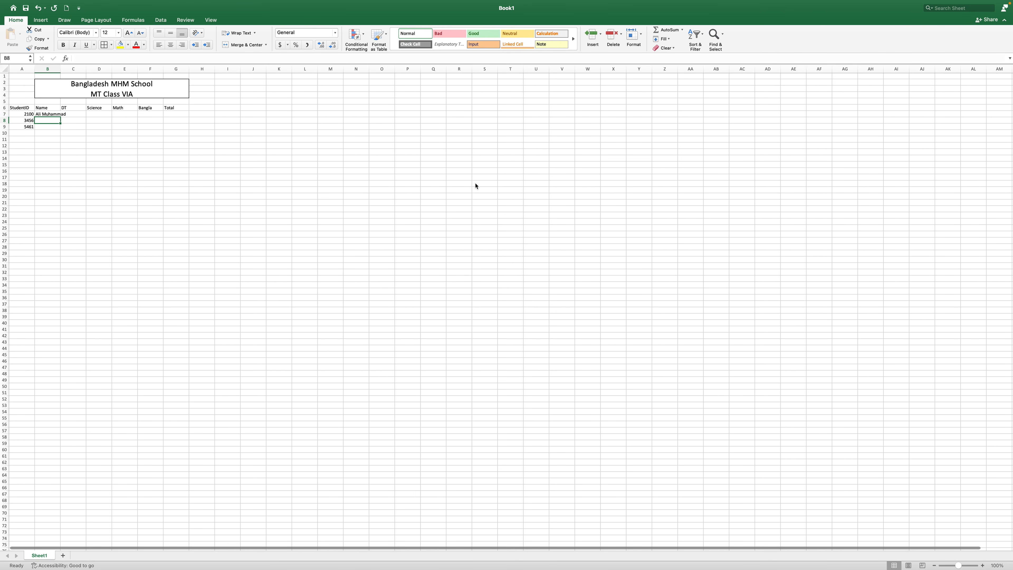
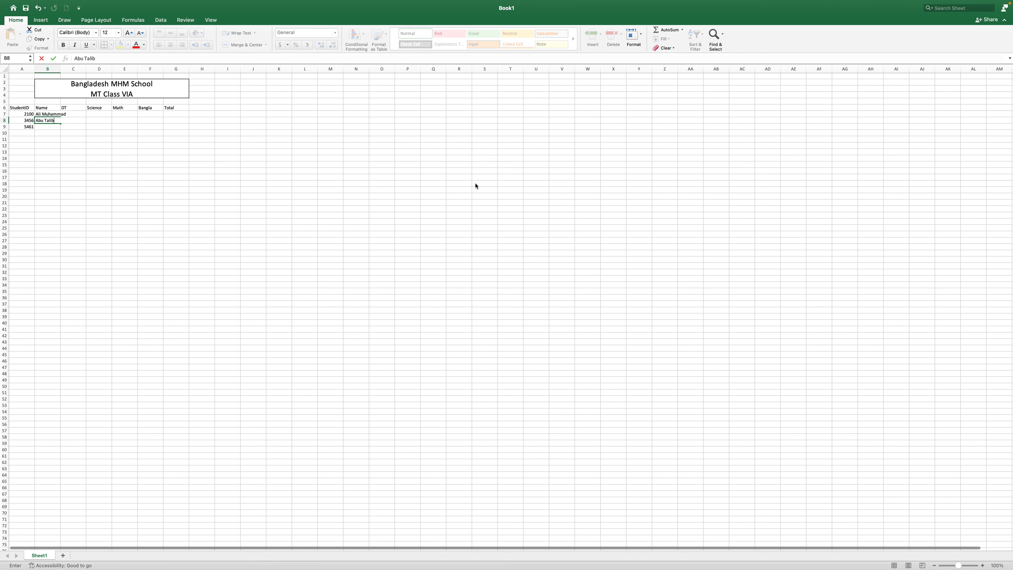
key(Return)
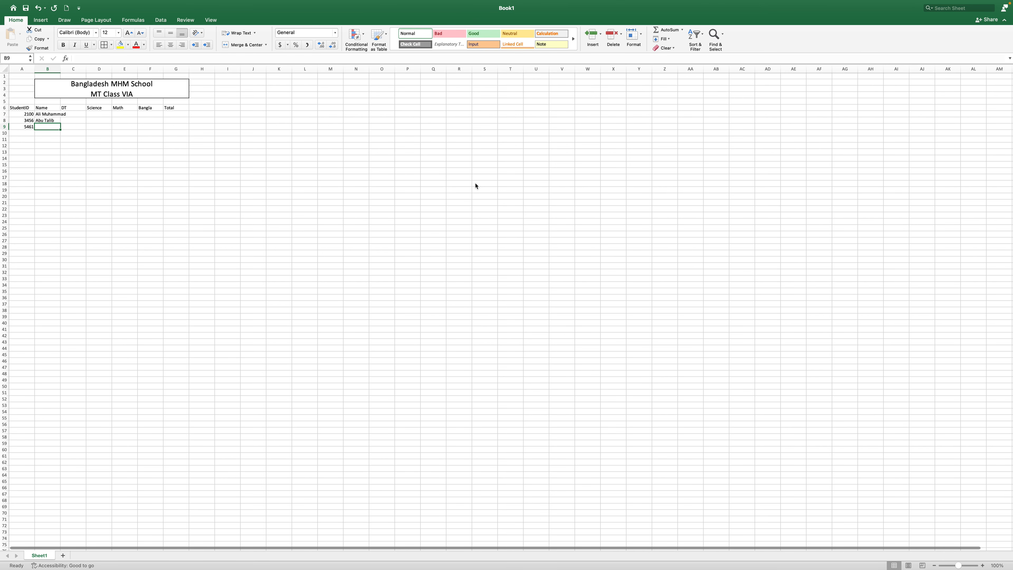
text(Saifullah)
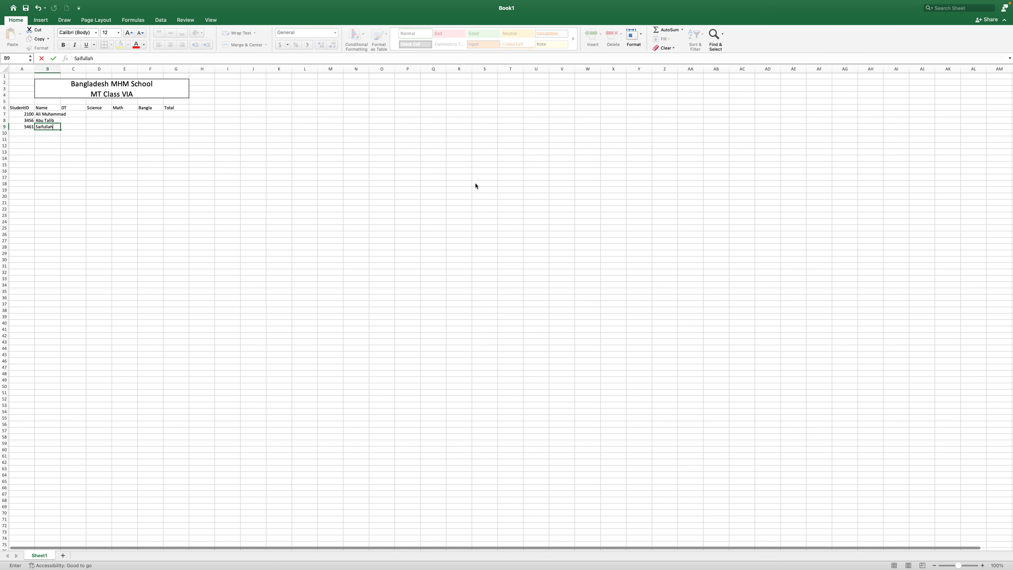
click(54, 172)
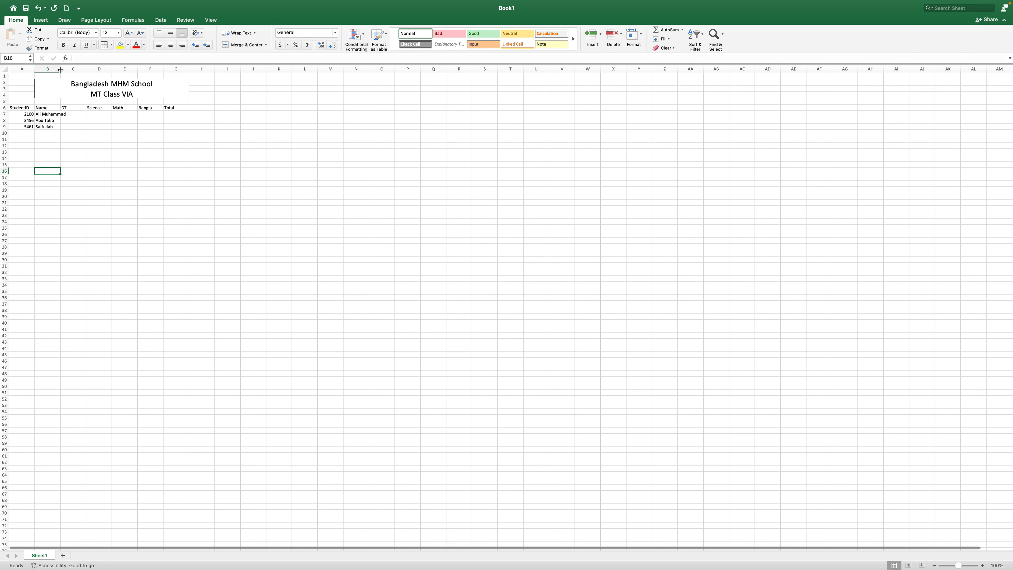
Widen the Name column and enter DT marks 45, 43 and 40 in C7:C9
drag(61, 70, 73, 71)
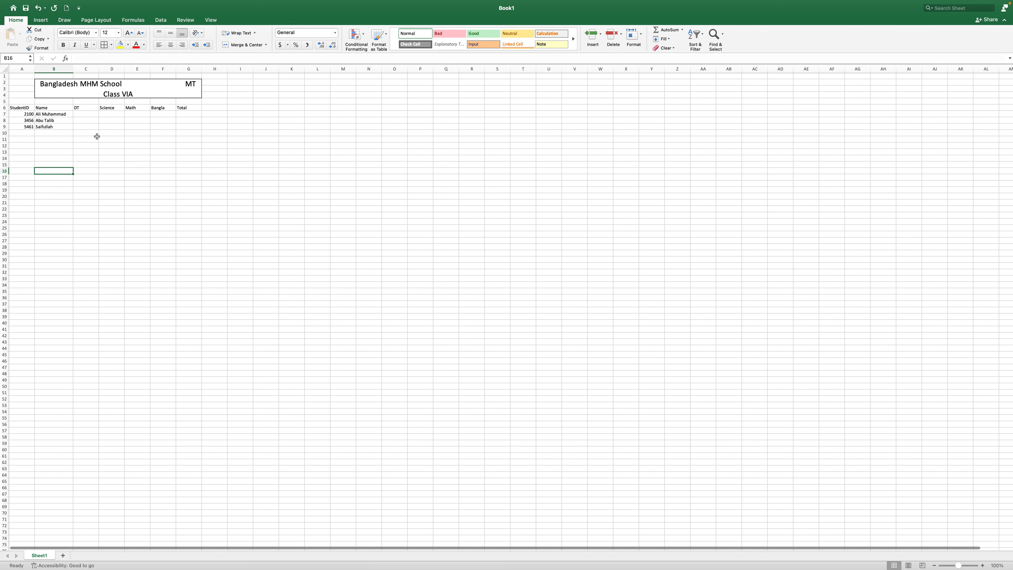
click(87, 115)
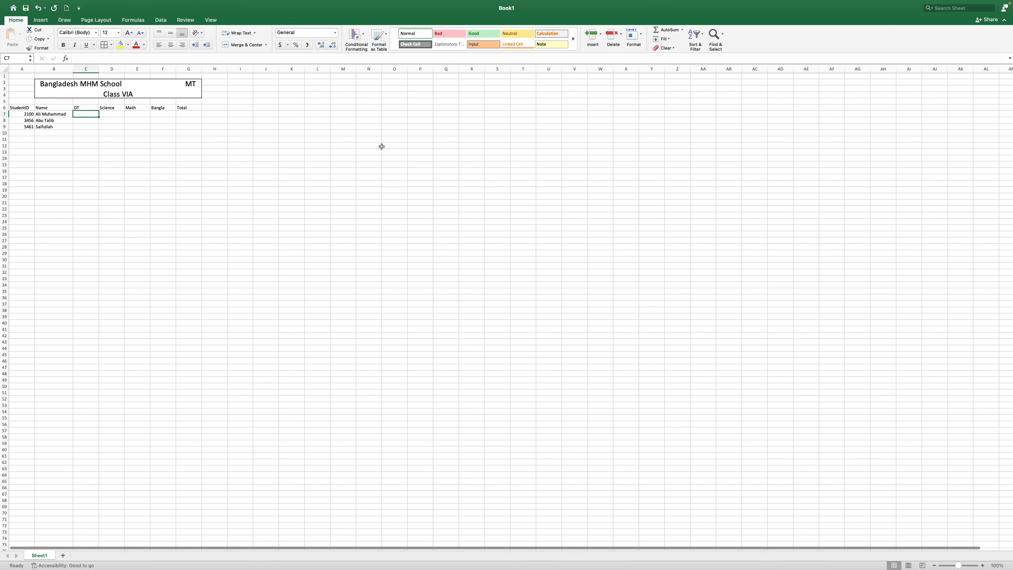
text(45)
key(Return)
text(43)
key(Return)
text(40)
key(Tab)
Enter Science marks 80, 85 and 89 in D7:D9
key(Up)
Enter Math marks 96, 50 and 78 in E7:E9
key(Up)
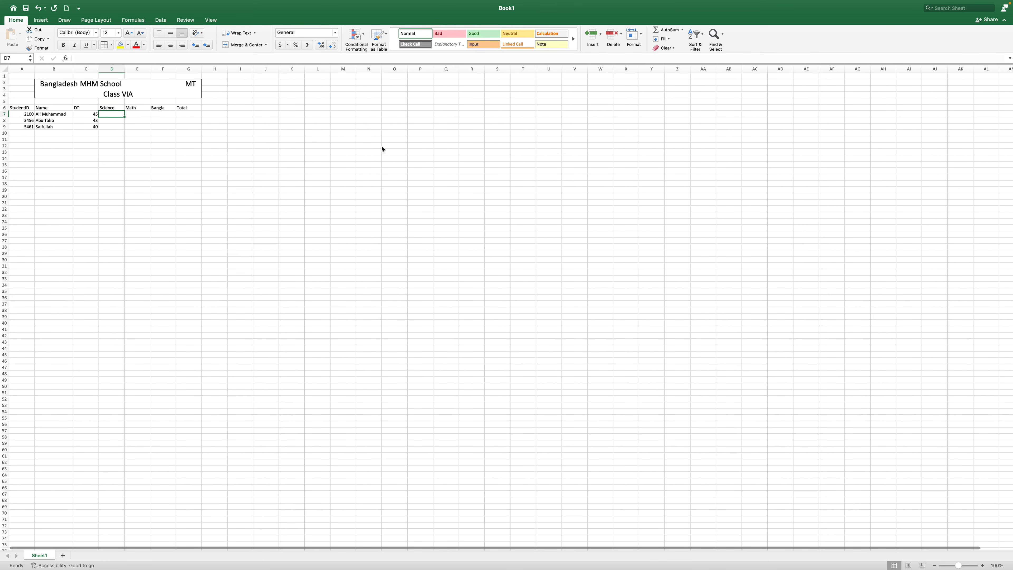
text(80)
key(Return)
text(85)
key(Return)
text(89)
key(Tab)
key(Up)
key(Up)
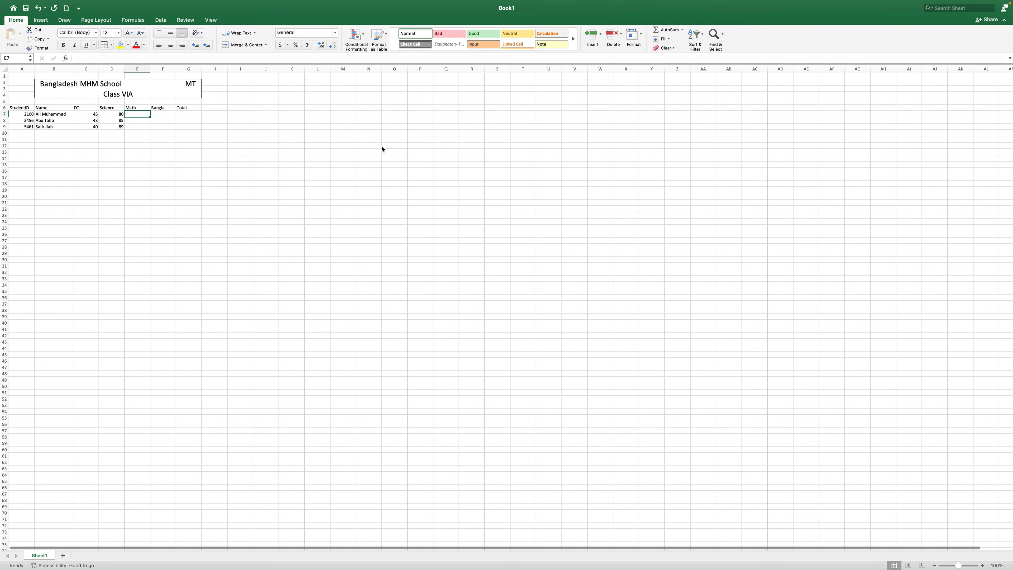
text(96)
key(Return)
text(50)
key(Return)
text(78)
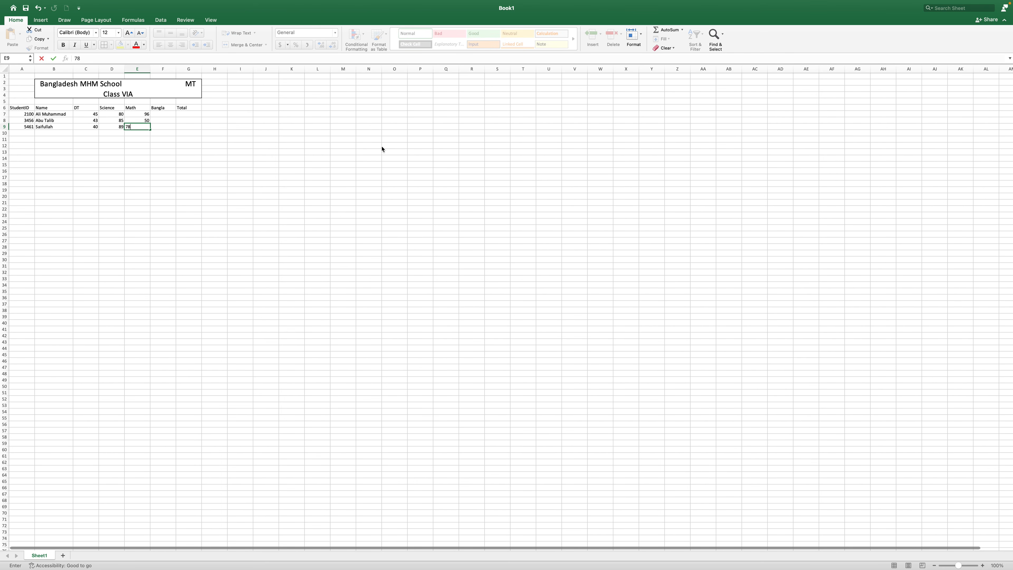
key(Tab)
Enter Bangla marks 76, 77 and 85 in F7:F9
key(Up)
key(Up)
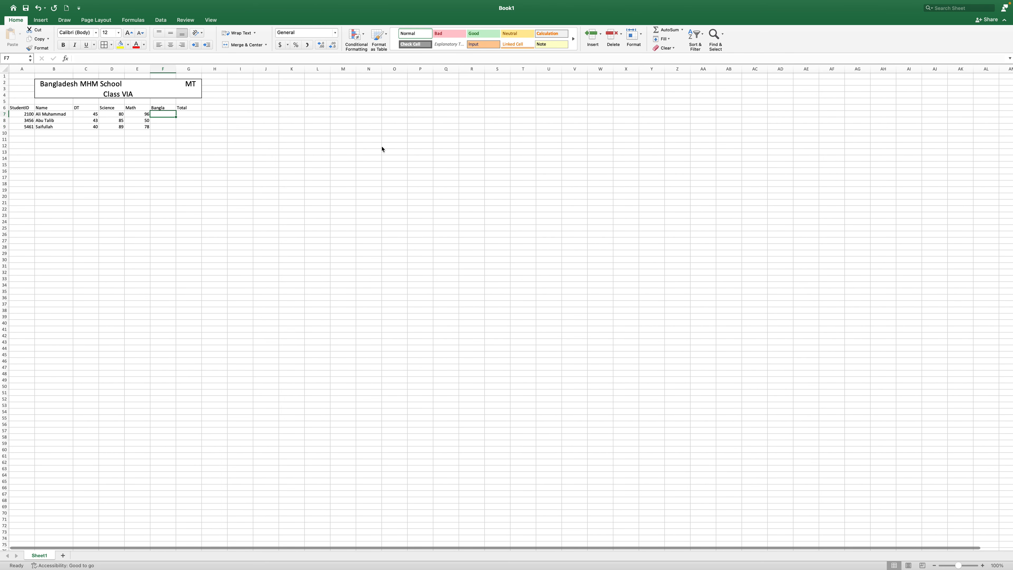
text(76)
key(Return)
text(77)
key(Return)
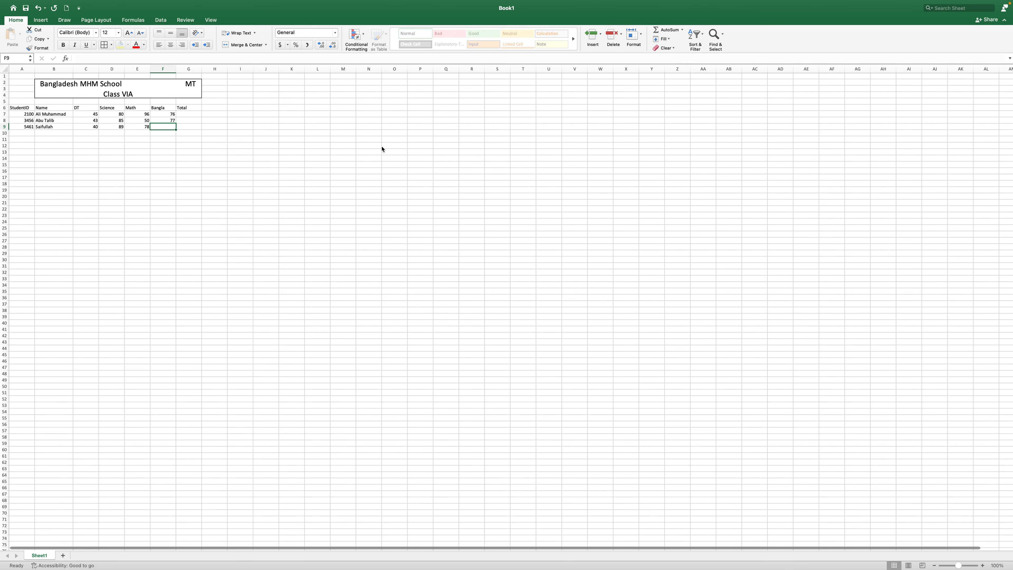
text(85)
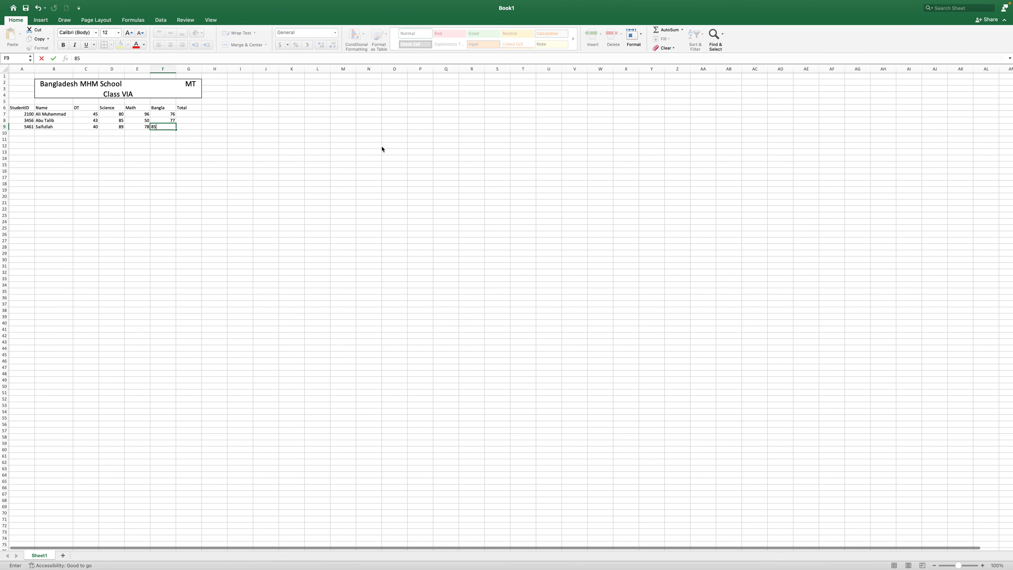
scroll(382, 149, down, 5)
scroll(276, 152, right, 2)
scroll(208, 168, up, 6)
scroll(208, 168, down, 1)
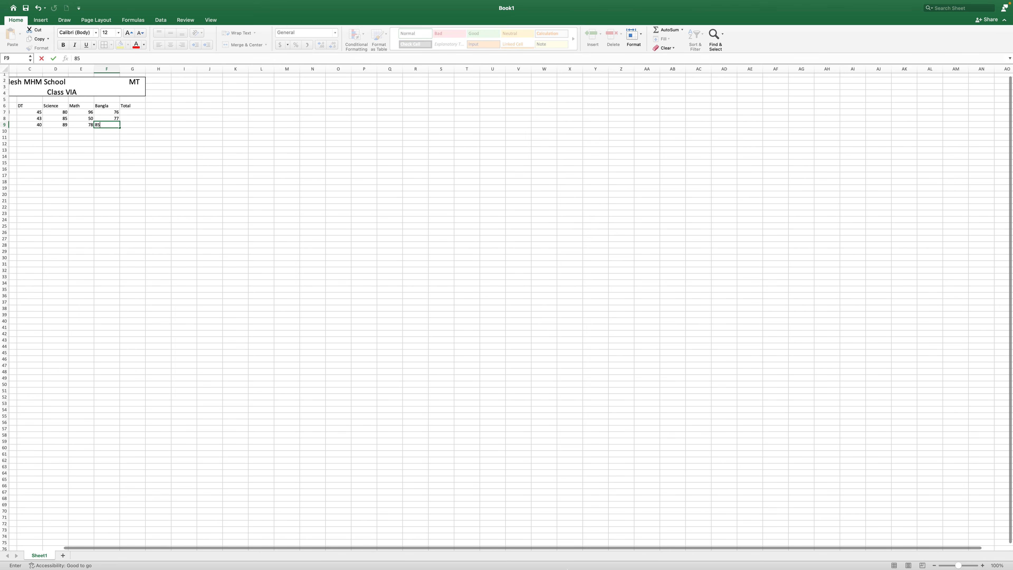
drag(84, 548, 30, 549)
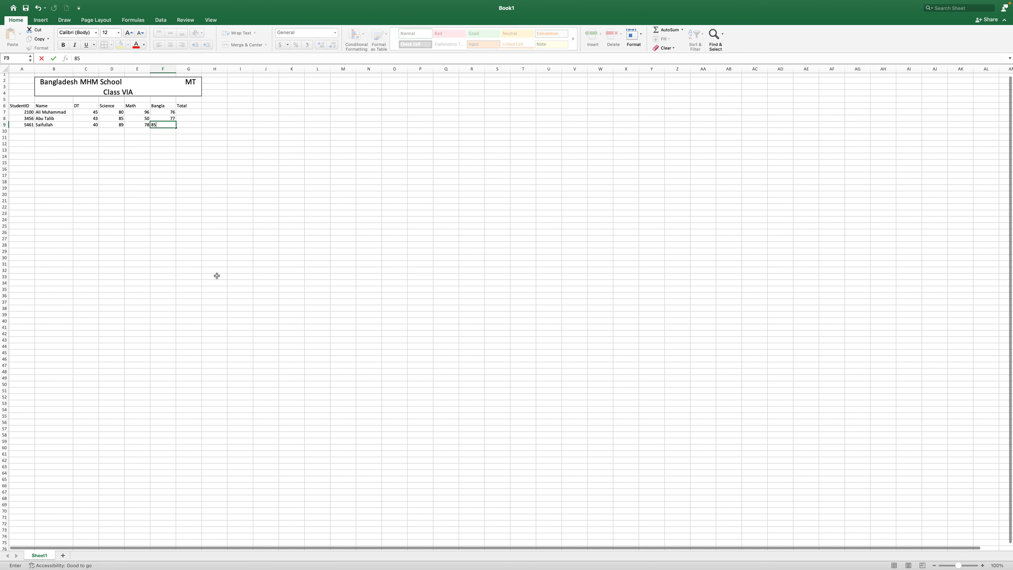
click(187, 112)
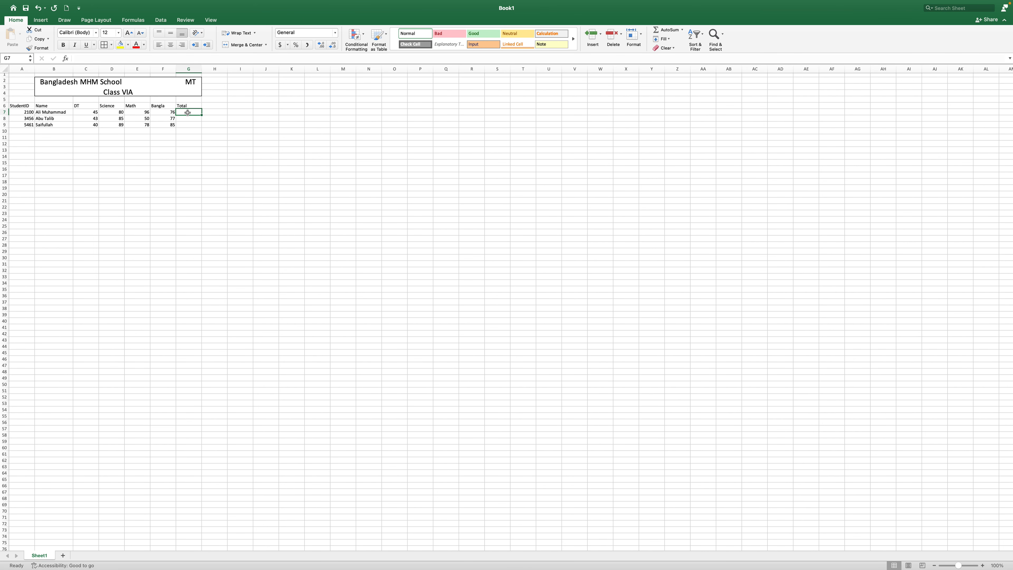
text(=)
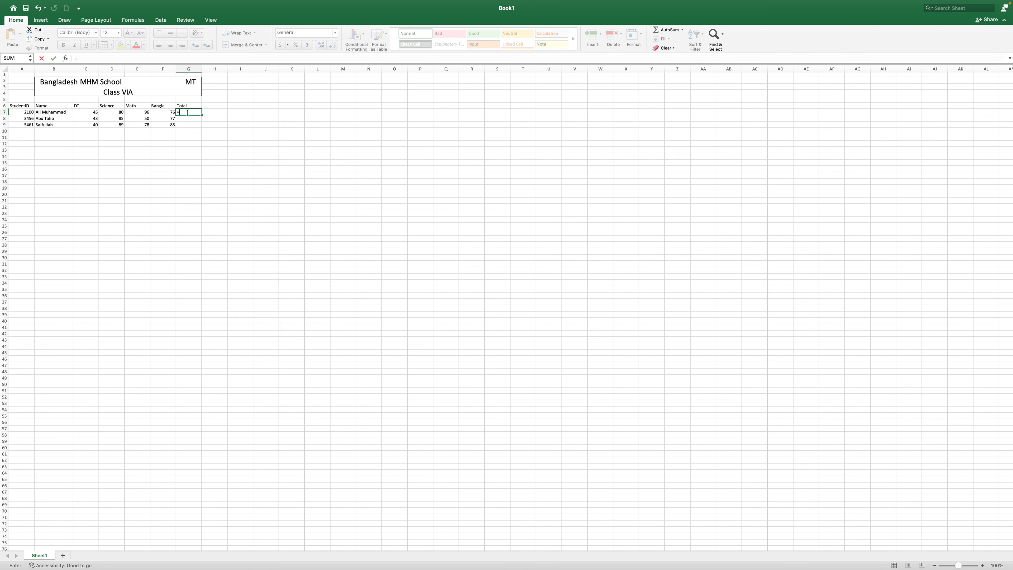
Build =C7+D7+E7+F7 in G7 and fill it down to G9, giving totals 297, 255 and 292
click(89, 113)
click(111, 112)
scroll(111, 112, down, 1)
click(138, 113)
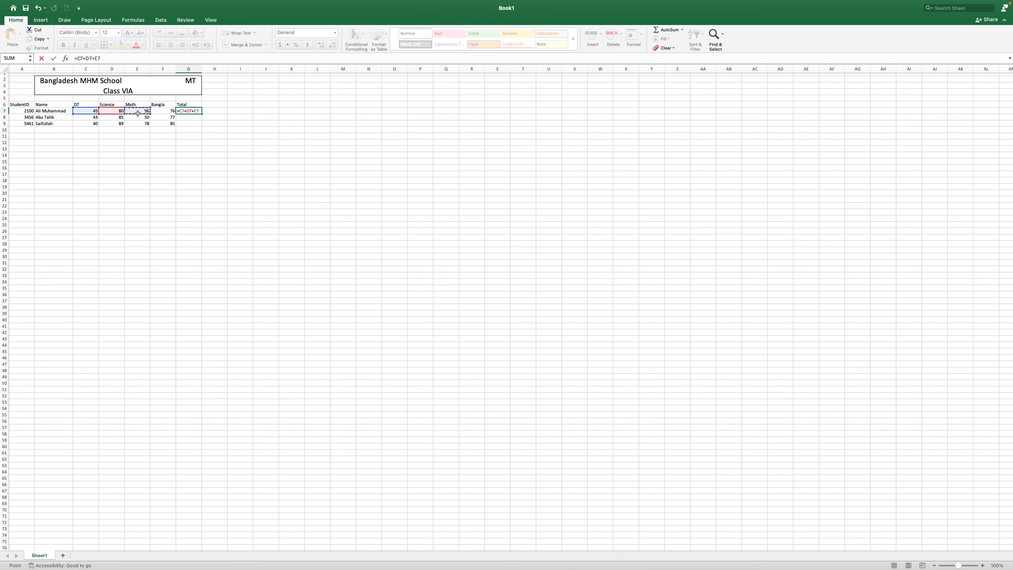
text(+)
click(165, 110)
key(Return)
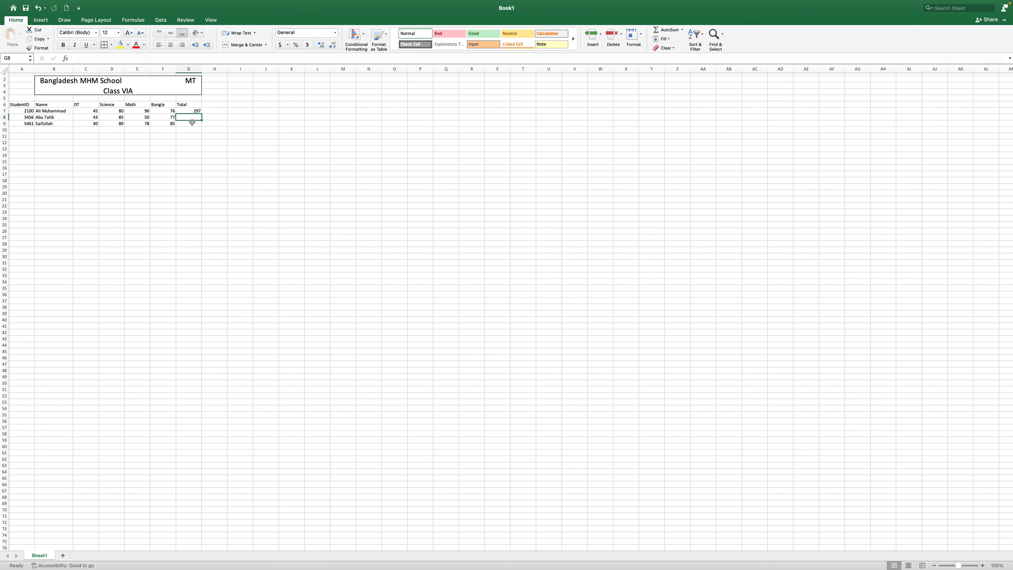
click(192, 111)
drag(202, 115, 201, 125)
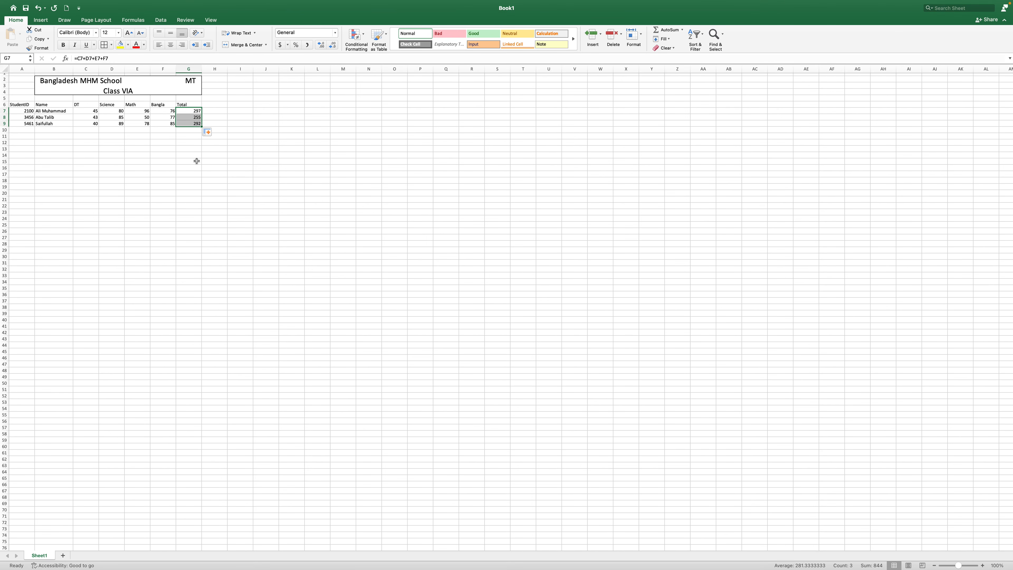
click(197, 161)
drag(22, 105, 192, 128)
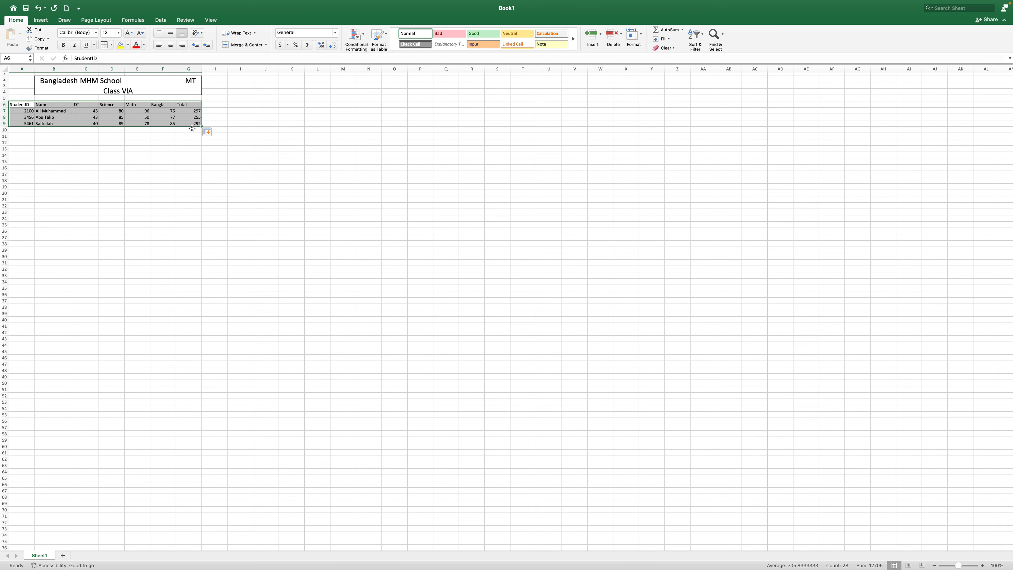
Apply All Borders, 14-point font and centre alignment to the A6:G9 table
click(111, 44)
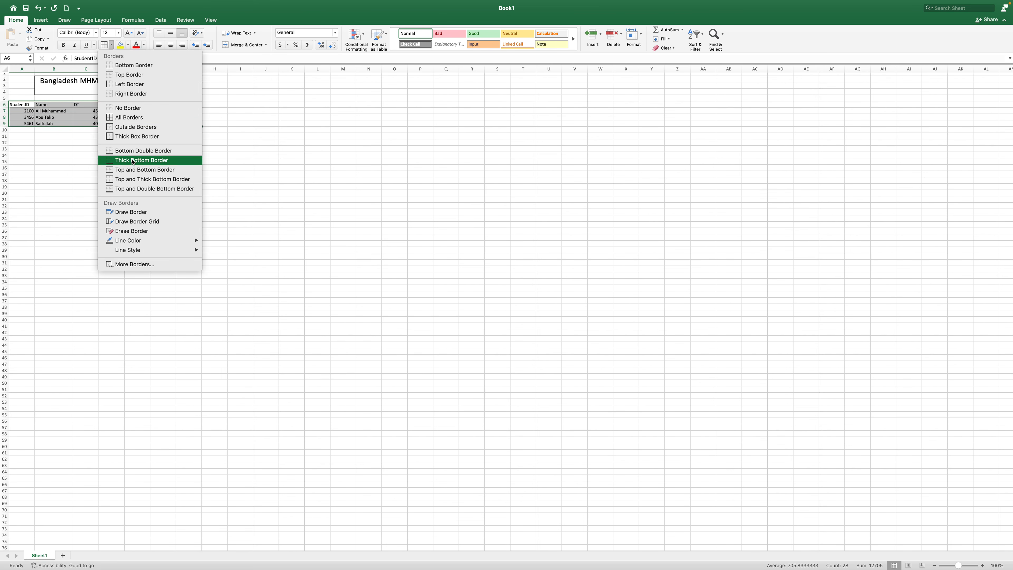
click(139, 118)
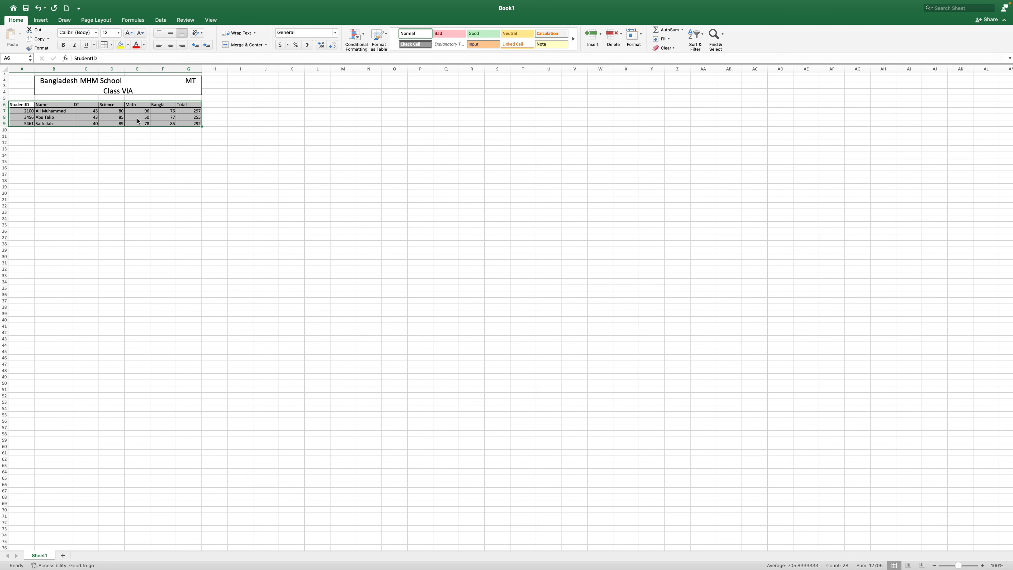
click(118, 33)
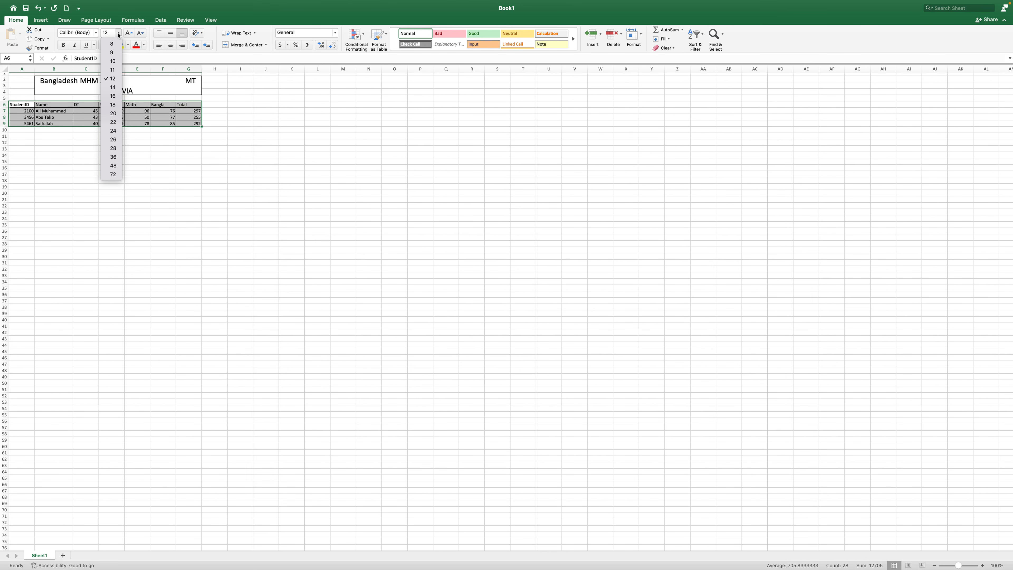
click(113, 87)
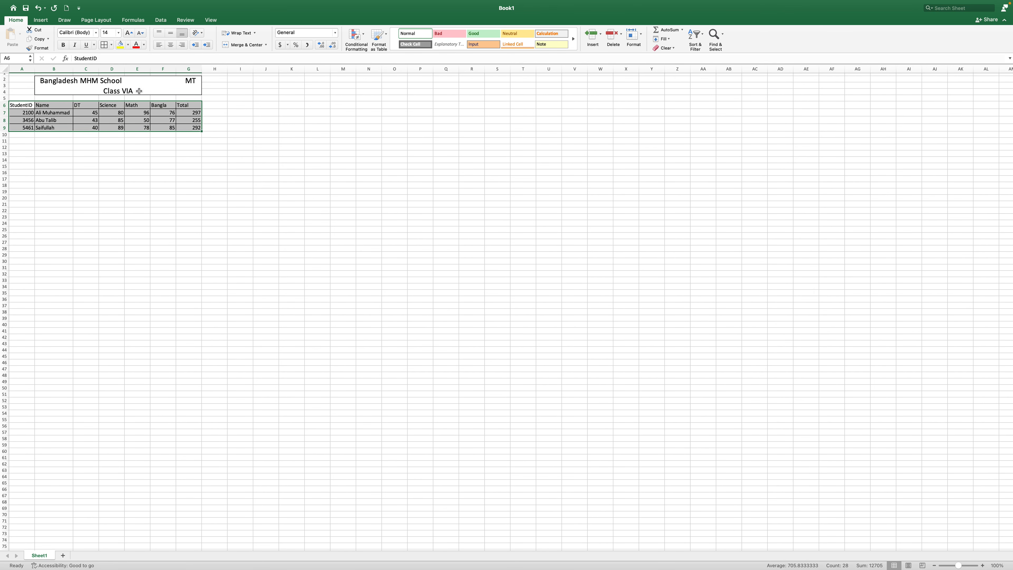
click(171, 45)
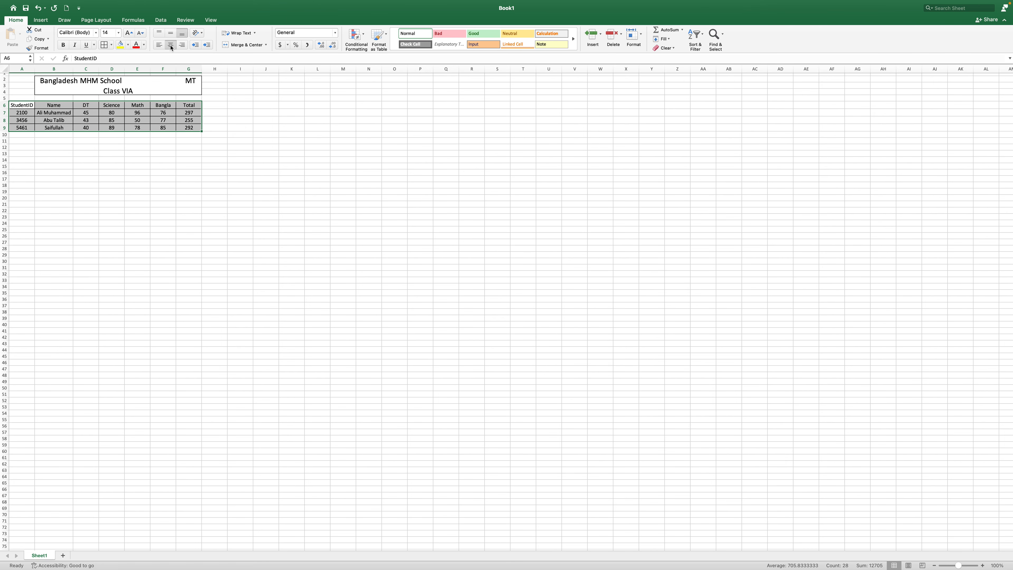
click(216, 99)
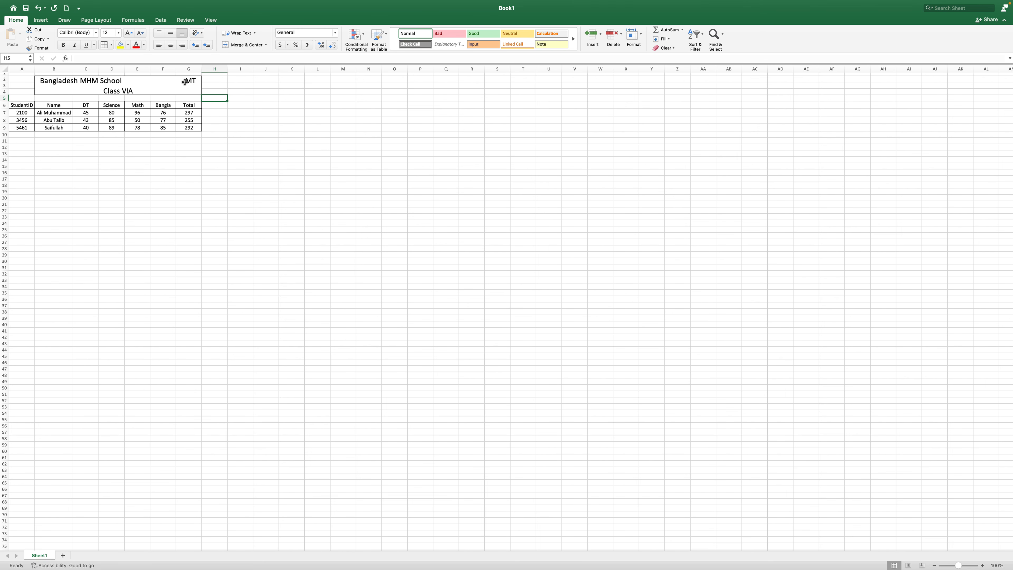
Edit the title so 'MT Class VIA' sits together on the second line
double_click(184, 82)
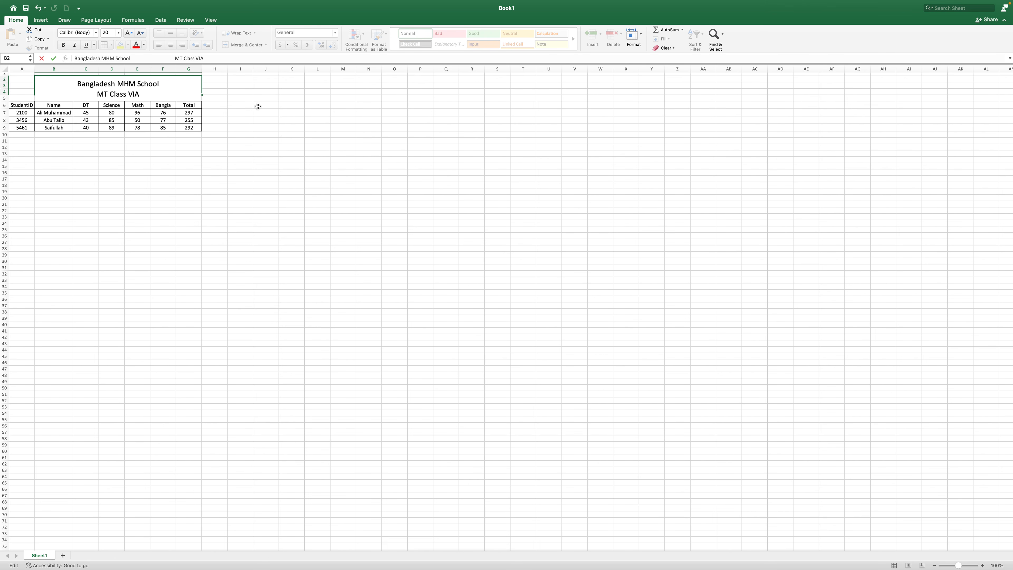
click(201, 161)
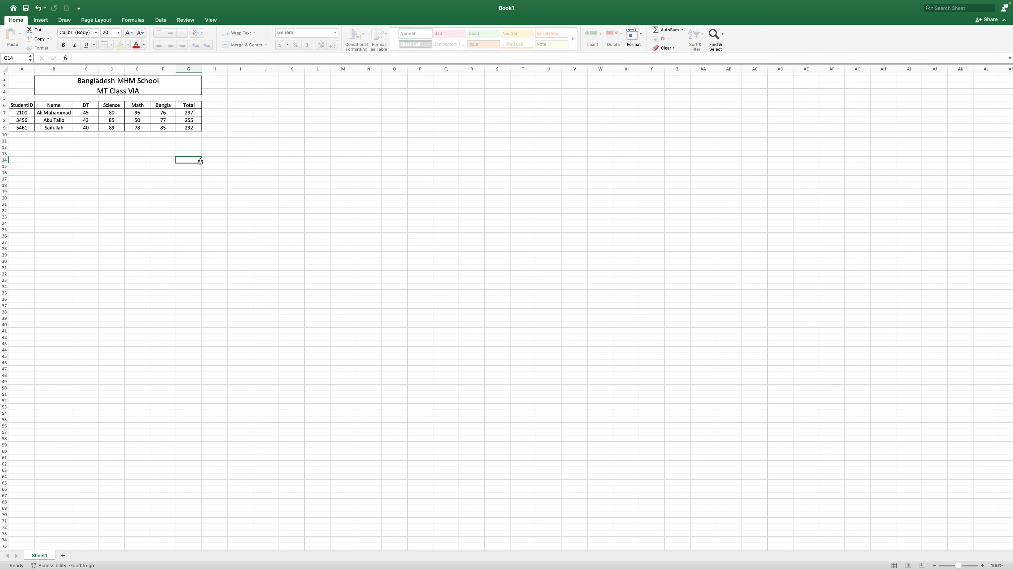